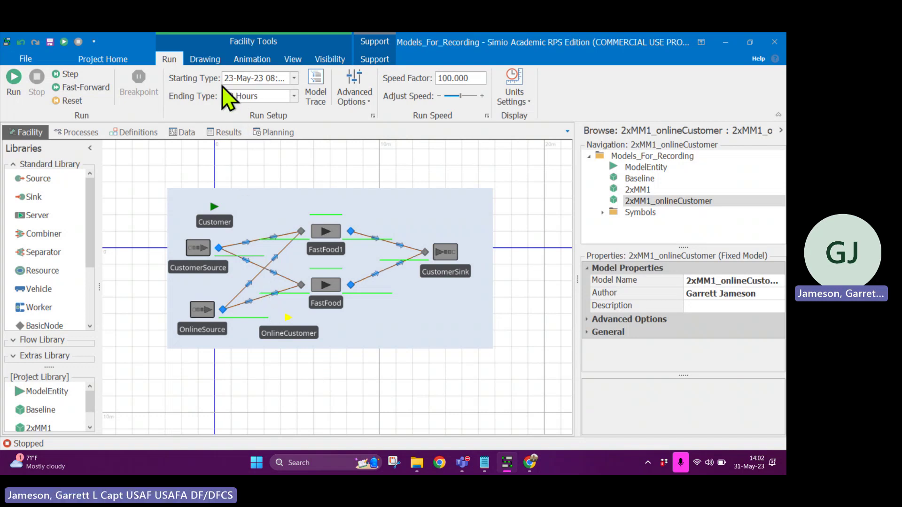
Run the 2xMM1_onlineCustomer model to the end of its 12-hour run, then stop and reset it
click(100, 88)
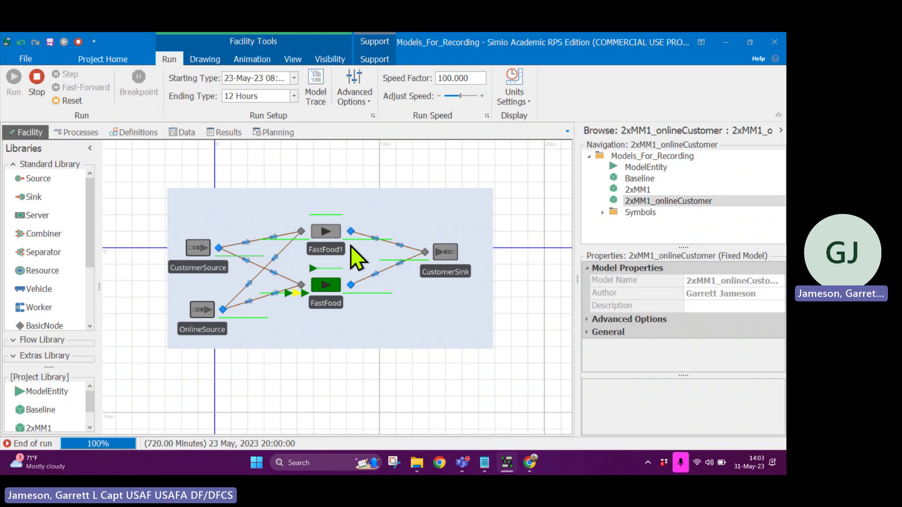
click(37, 77)
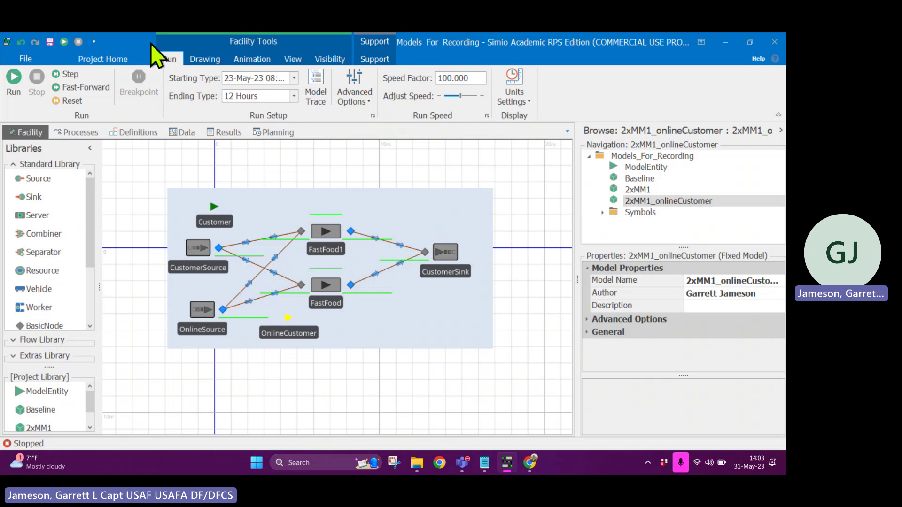
Create Experiment1 from the 2xMM1_onlineCustomer model's context menu in the project tree and open it
click(126, 61)
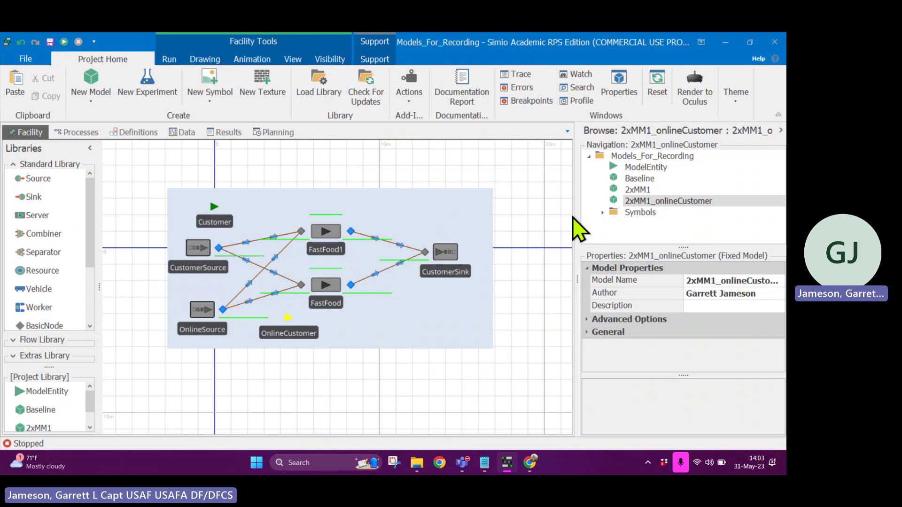
right_click(643, 205)
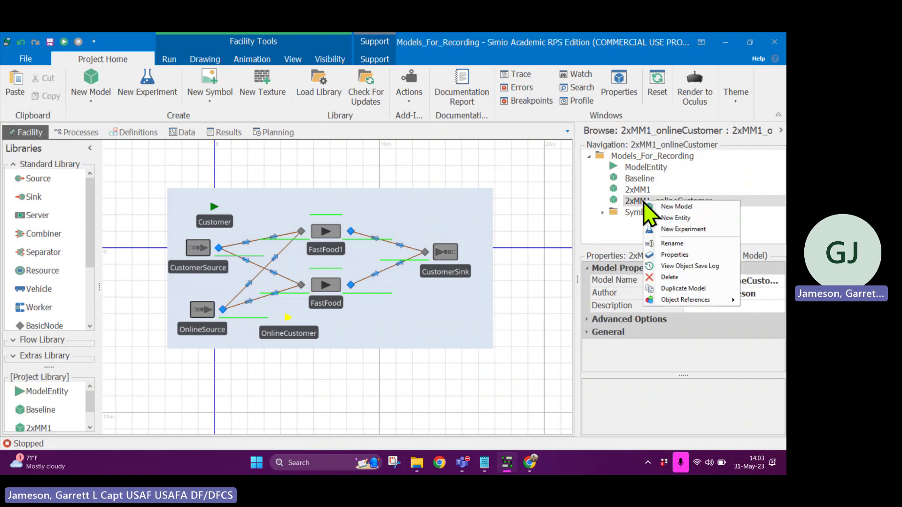
click(695, 229)
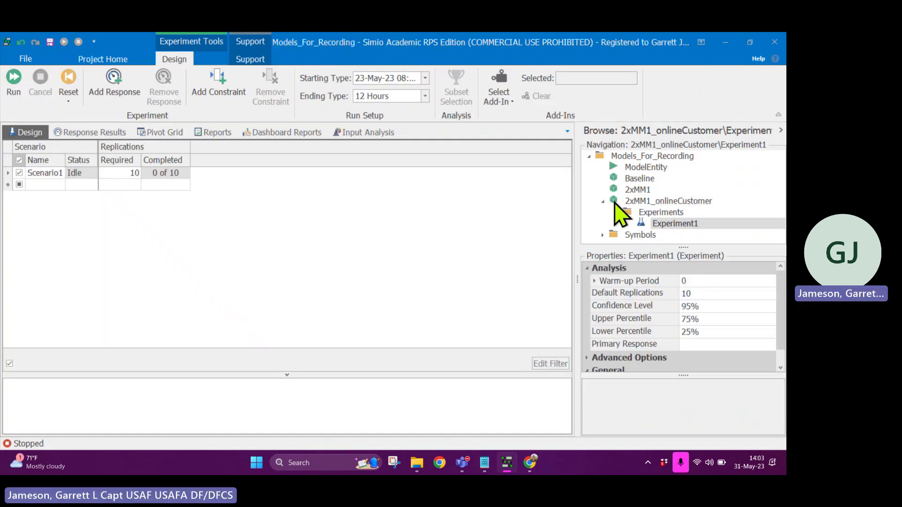
click(602, 202)
click(603, 202)
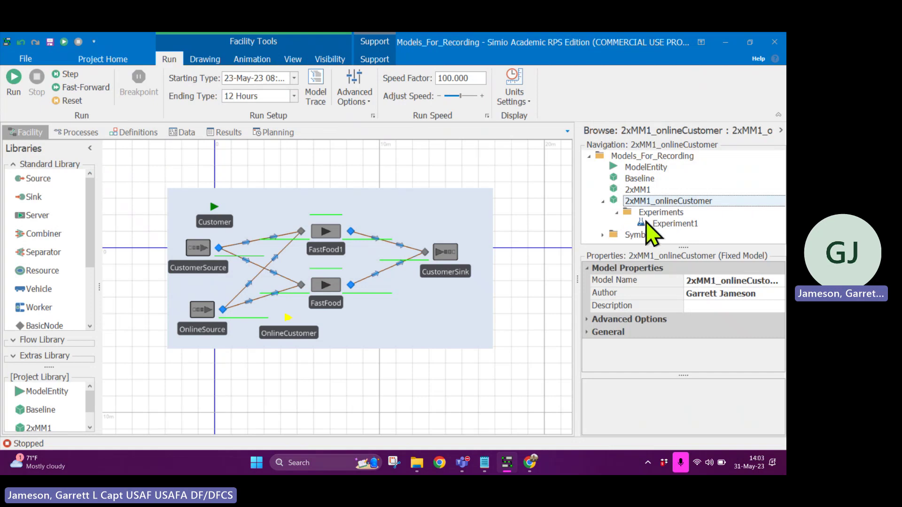
click(668, 224)
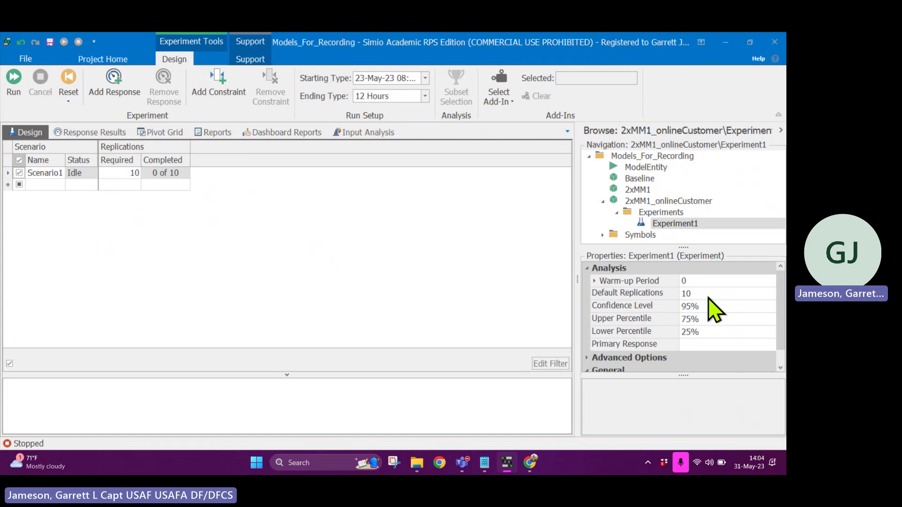
Set Experiment1's Default Replications to 30
click(696, 294)
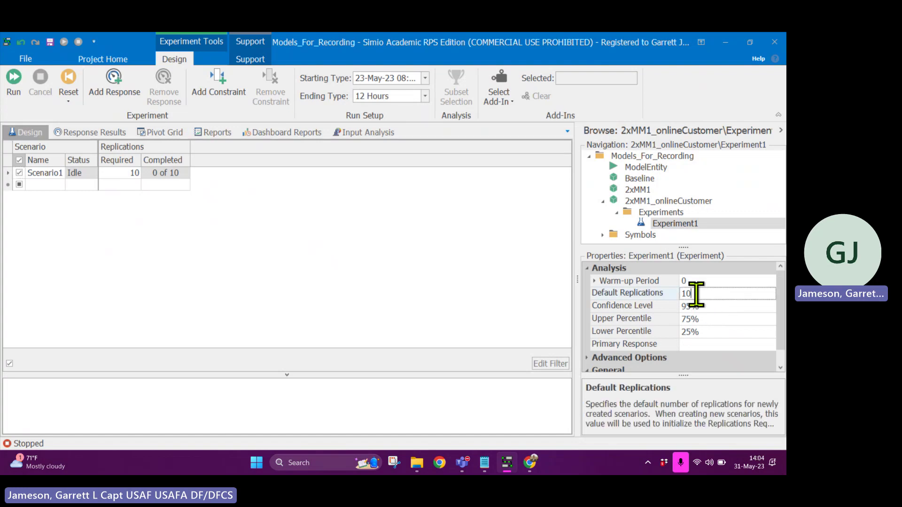
text(3)
click(425, 289)
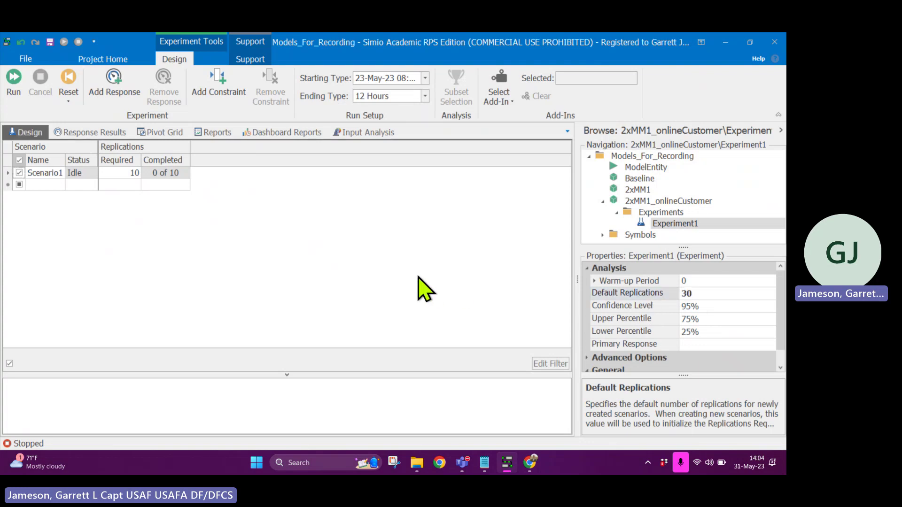
Add a TEST scenario with 30 replications and uncheck it to exclude it from runs
click(47, 185)
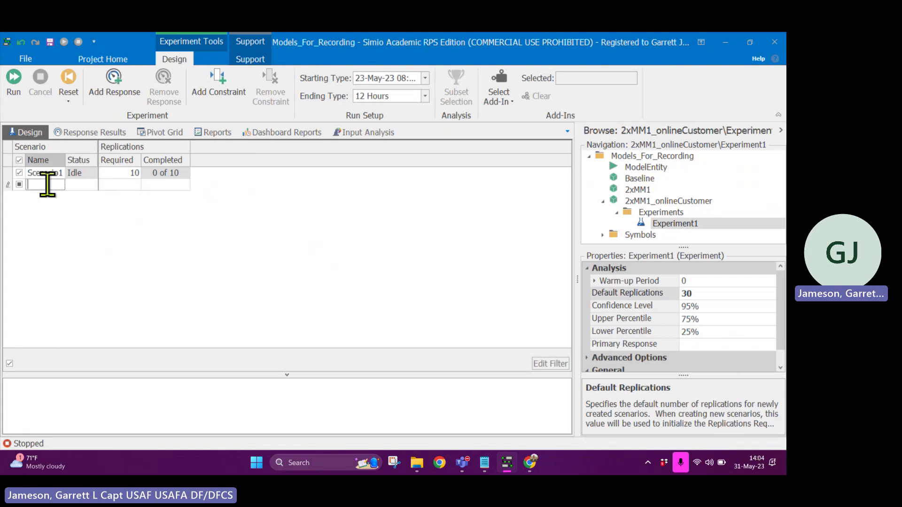
text(EST)
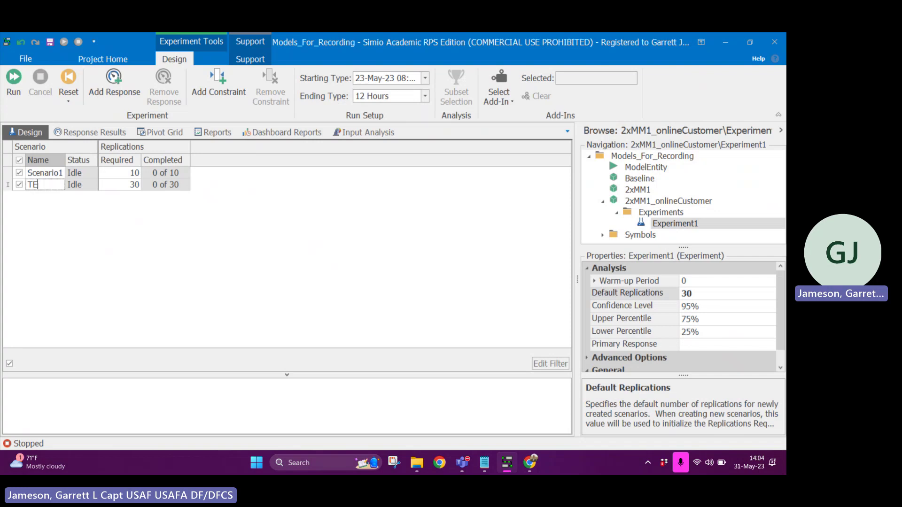
click(155, 200)
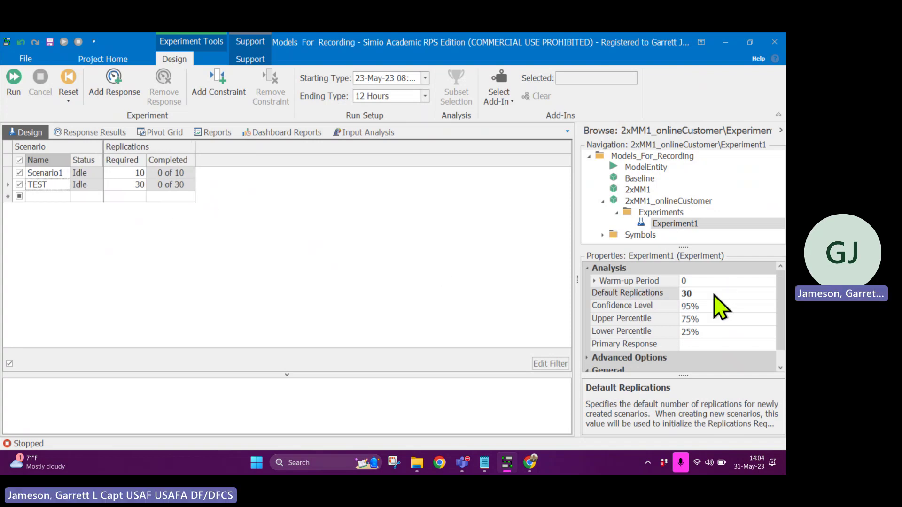
click(44, 197)
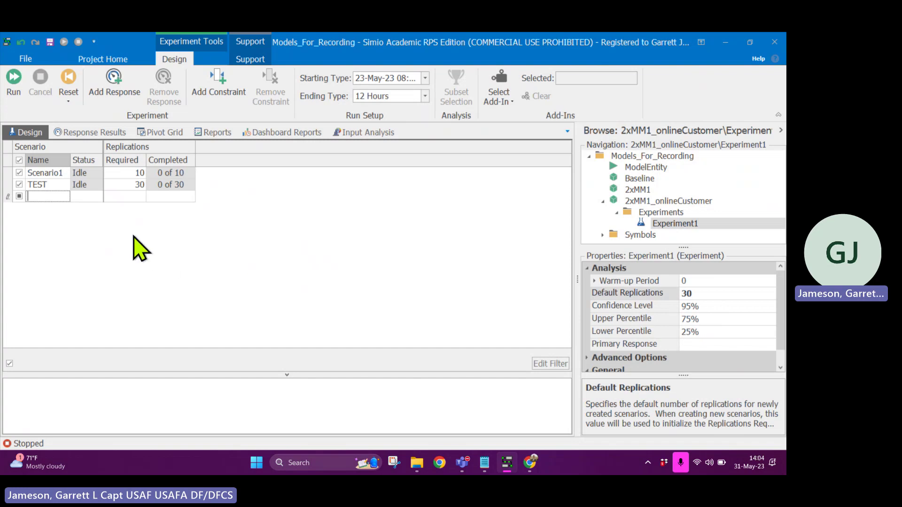
click(111, 173)
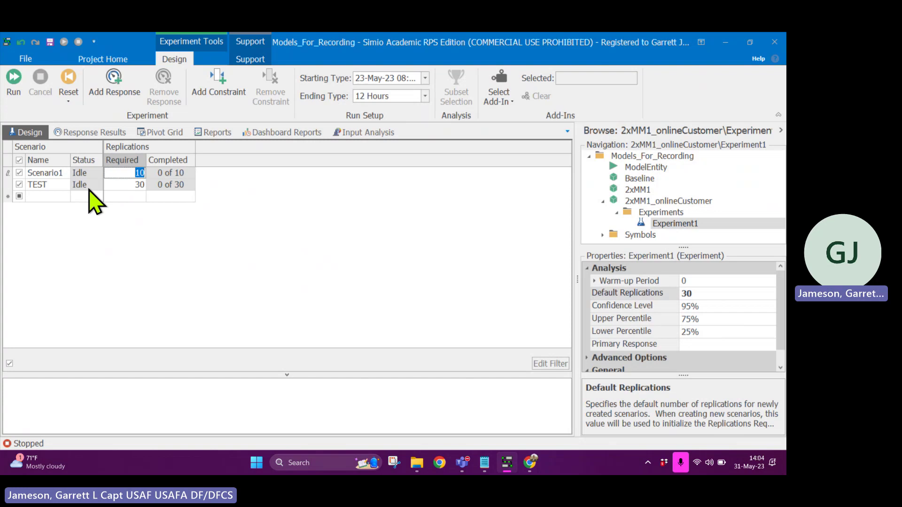
click(19, 184)
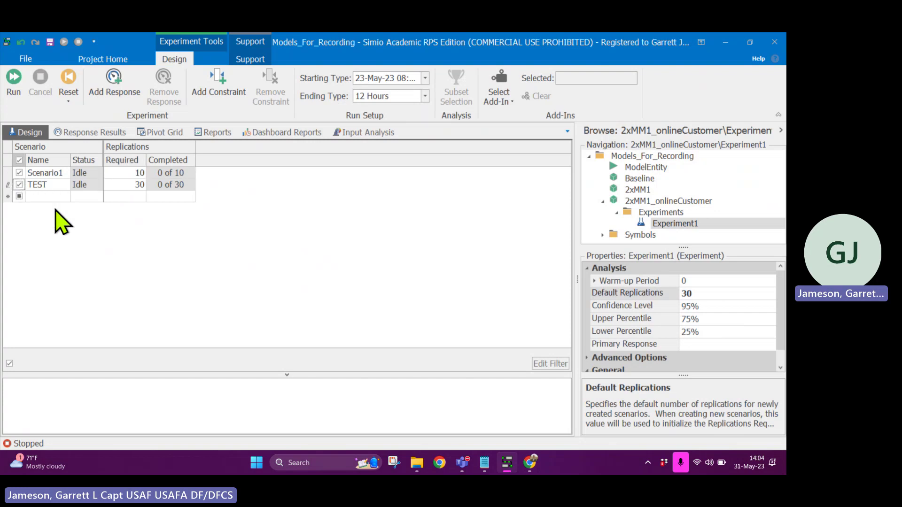
click(19, 184)
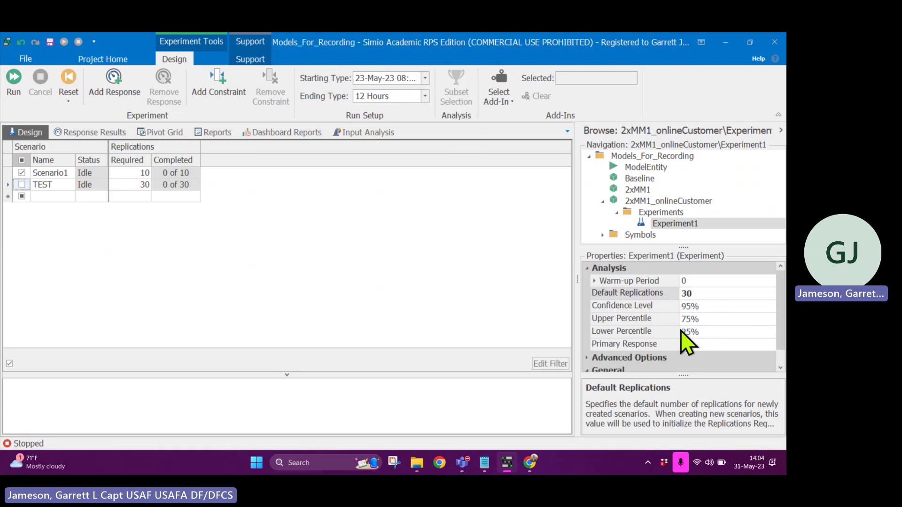
Run Scenario1's 10 replications and view the Pivot Grid results, showing Customer time in system 31.6
click(20, 93)
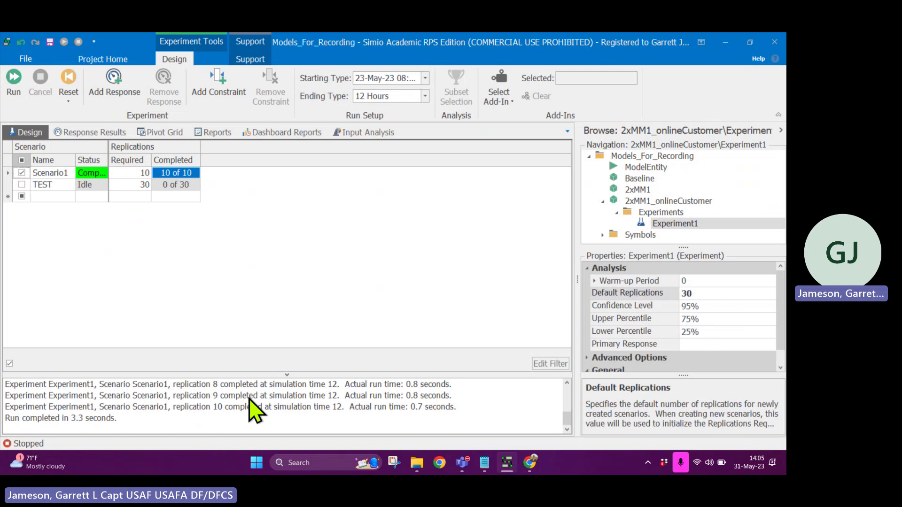
scroll(254, 409, up, 3)
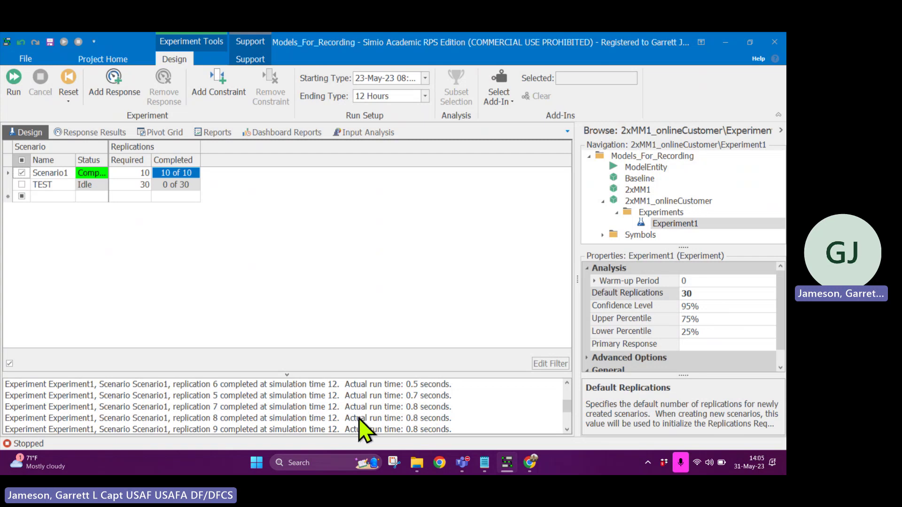
scroll(363, 427, down, 1)
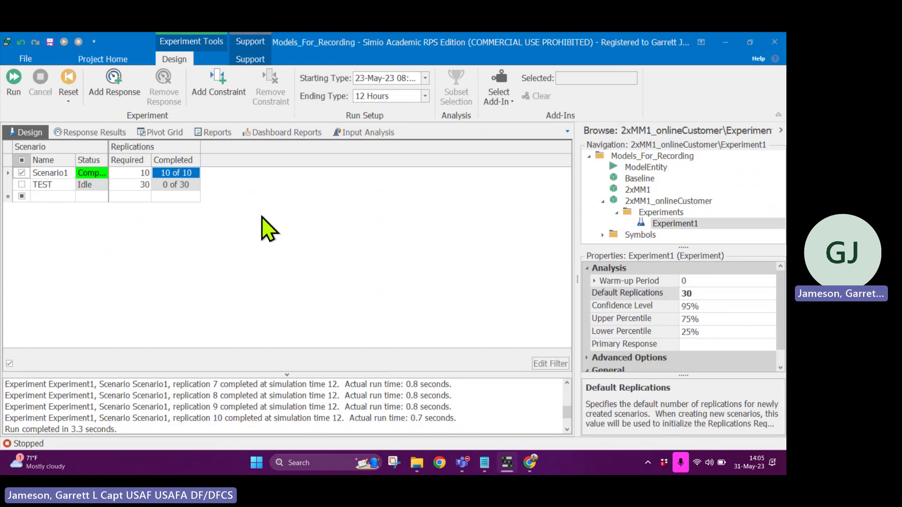
click(160, 133)
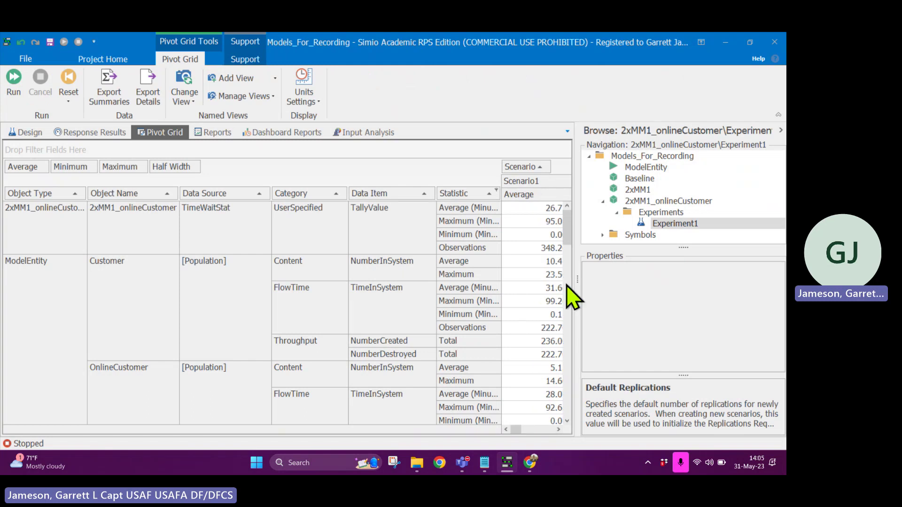
Widen the pivot grid to show Minimum, Maximum and Half Width columns, then review FastFood buffer statistics
drag(581, 282, 683, 293)
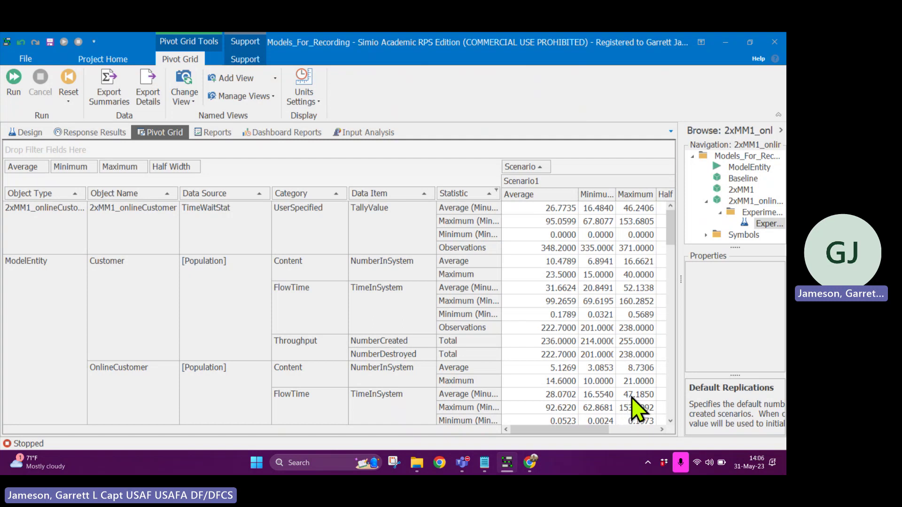
click(661, 429)
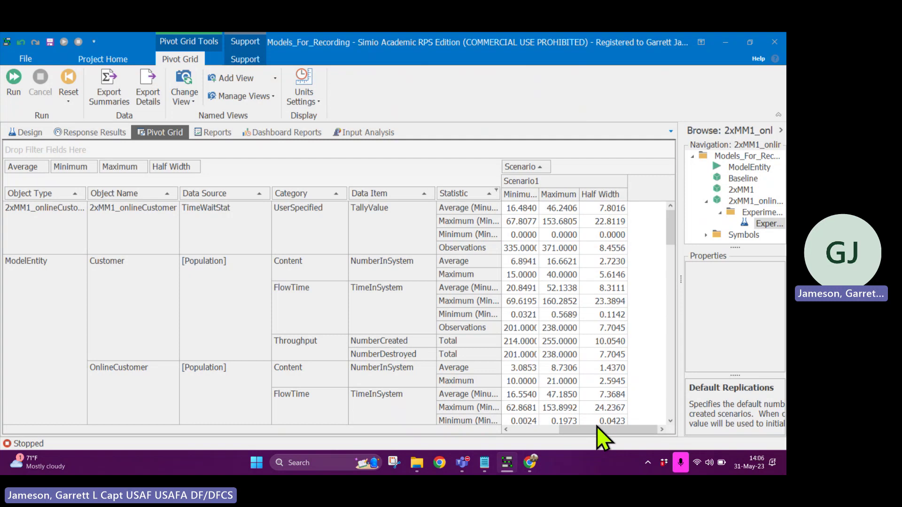
drag(573, 430, 537, 431)
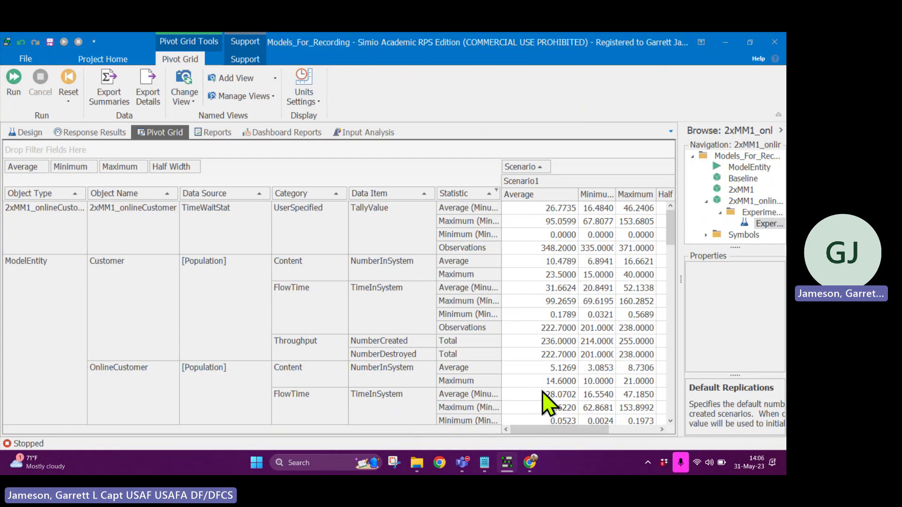
scroll(544, 399, down, 4)
scroll(548, 405, down, 3)
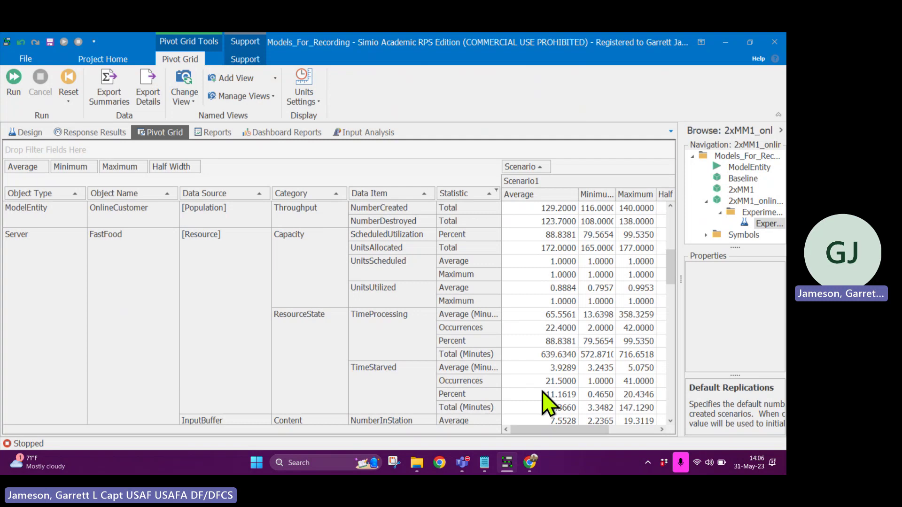
scroll(548, 405, down, 3)
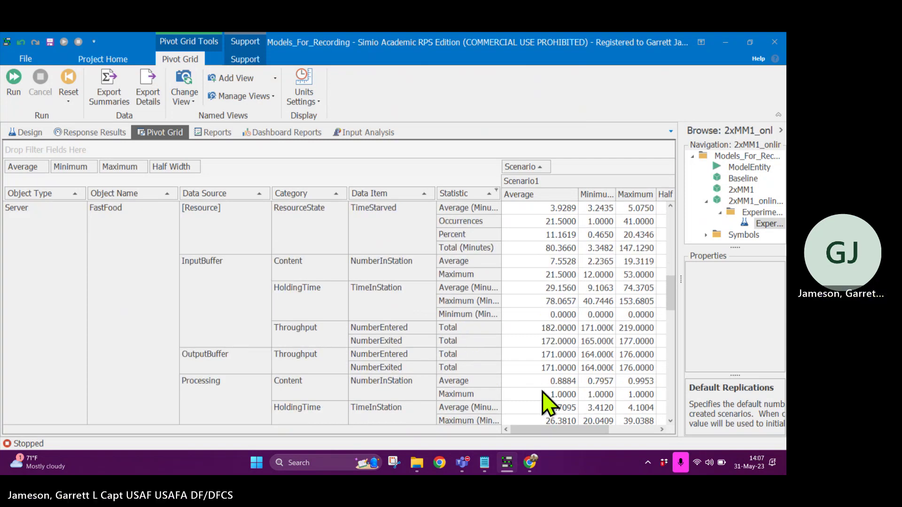
Back in the Design view, check the TEST scenario so it is included in runs
click(38, 135)
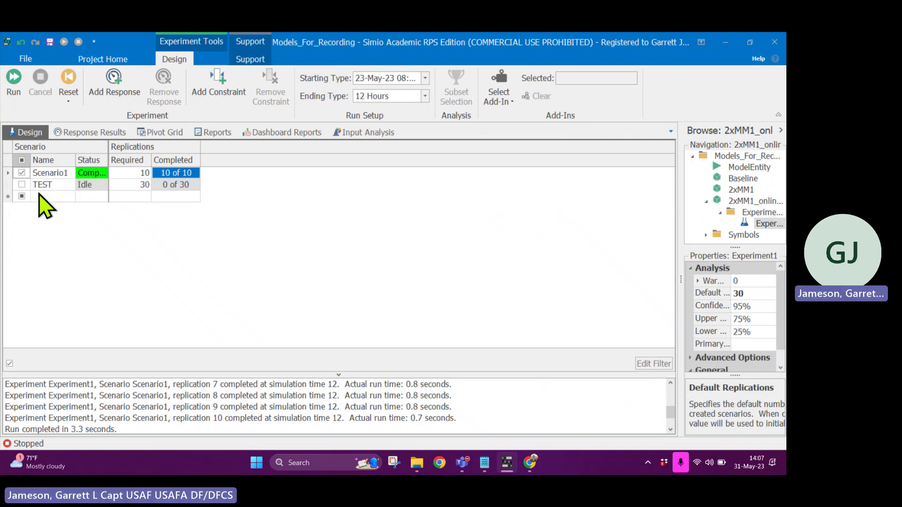
click(21, 185)
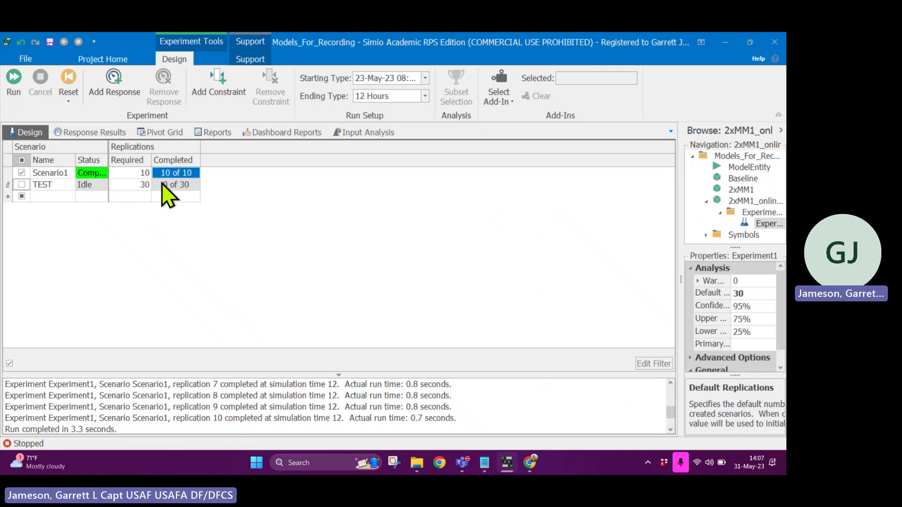
click(22, 184)
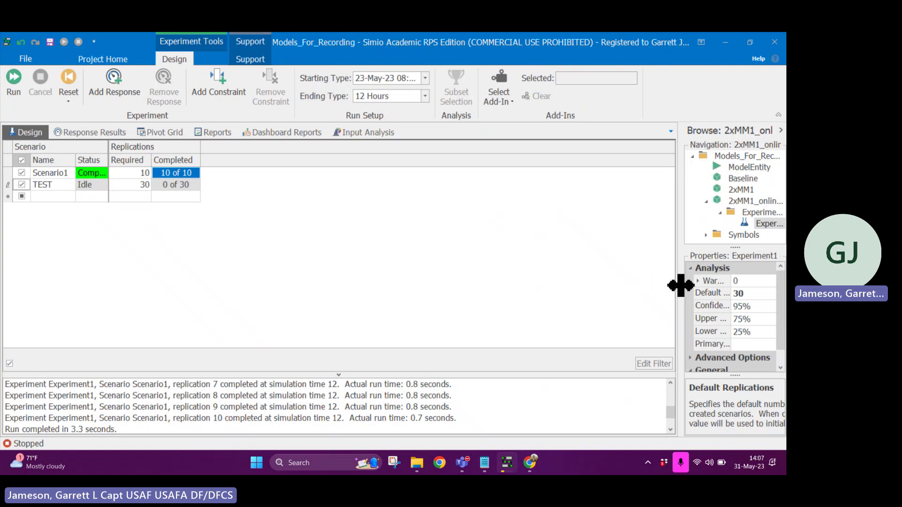
Open the 2xMM1_onlineCustomer model's Definitions page to view its properties
drag(681, 280, 578, 281)
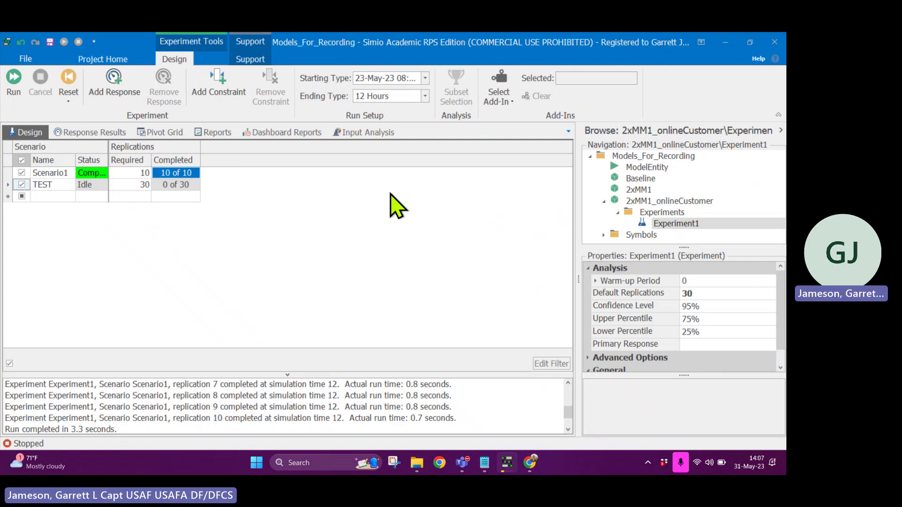
click(680, 202)
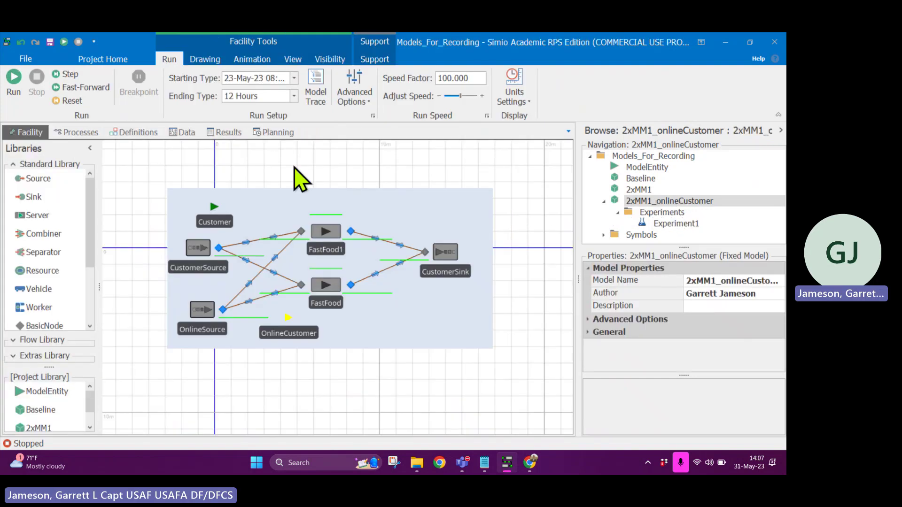
click(134, 134)
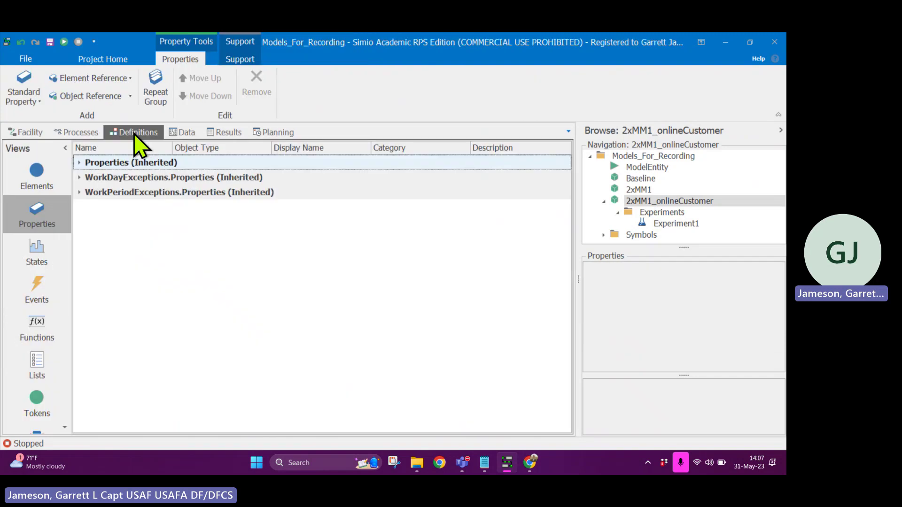
Add a standard Expression property to the model and name it OnlineOrderRate
click(33, 103)
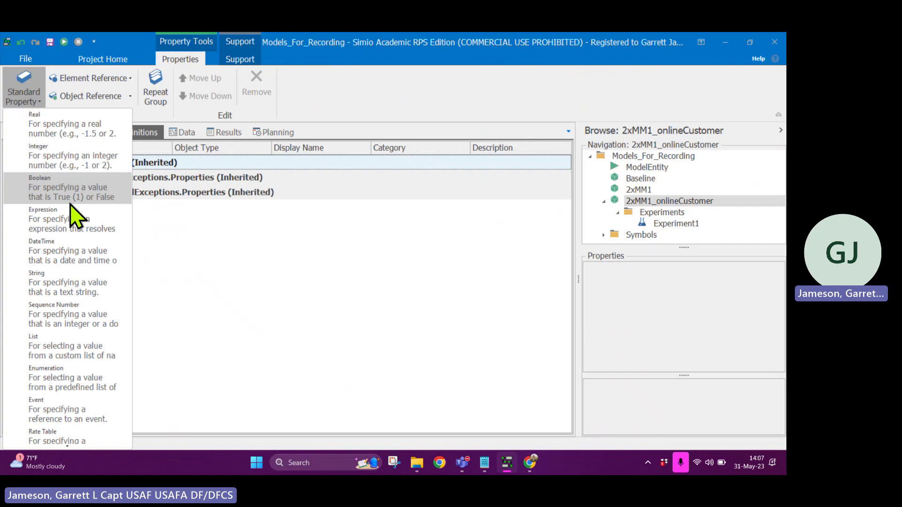
click(72, 221)
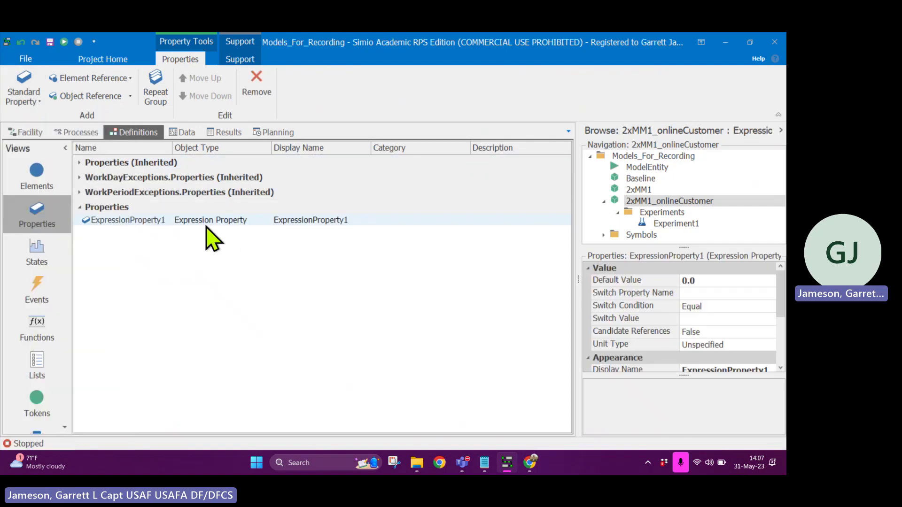
scroll(701, 346, down, 3)
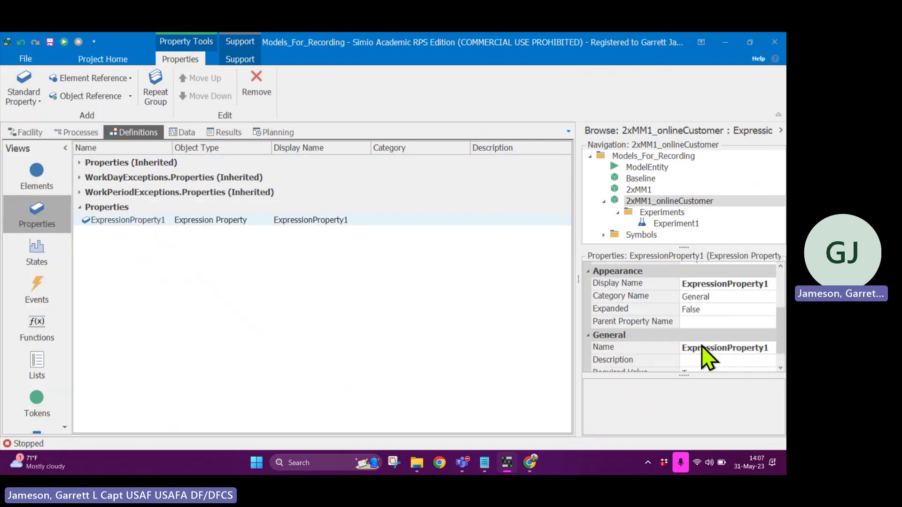
click(717, 327)
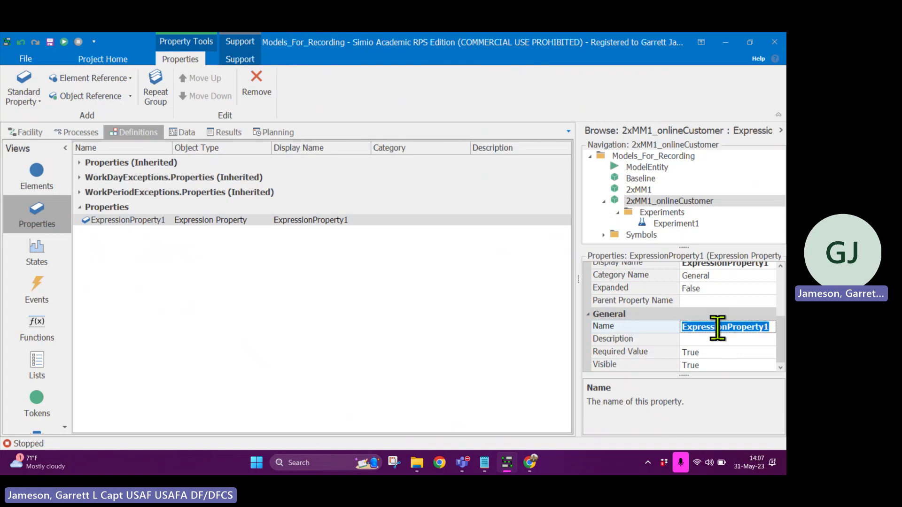
text(Online)
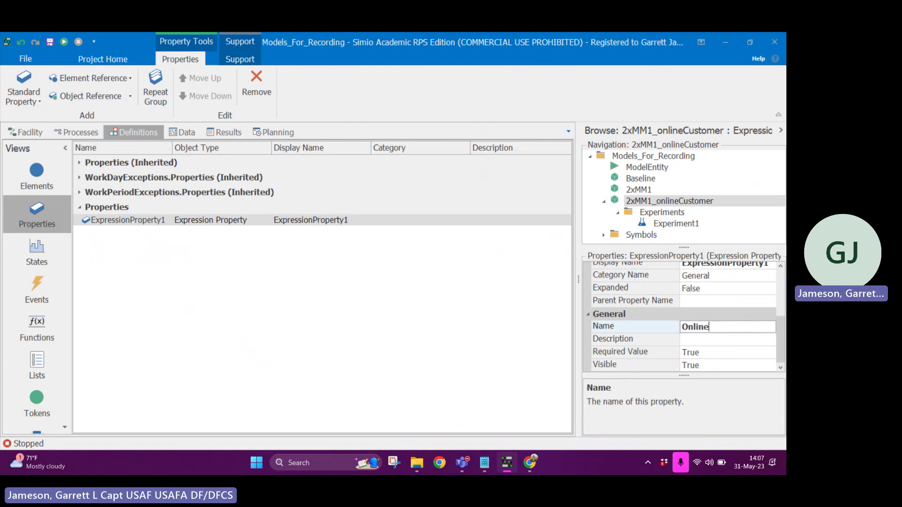
text(OrderRate)
key(Return)
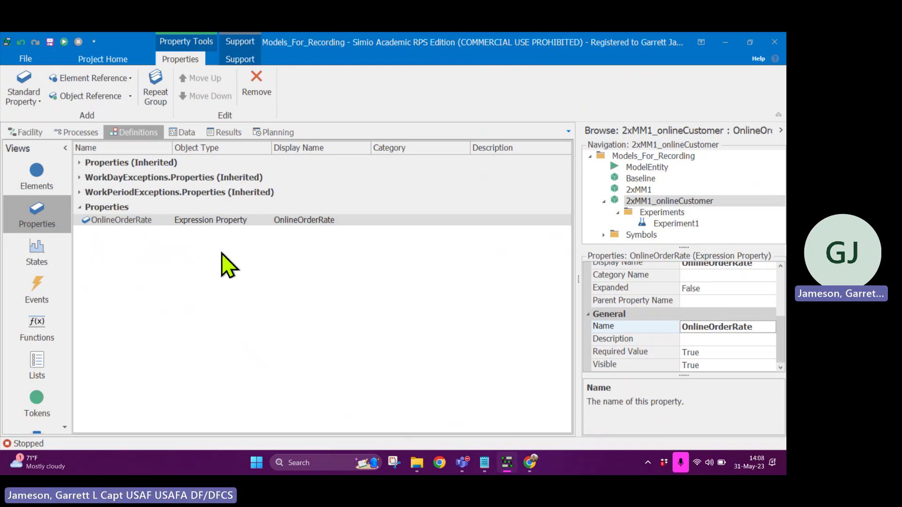
scroll(726, 329, up, 5)
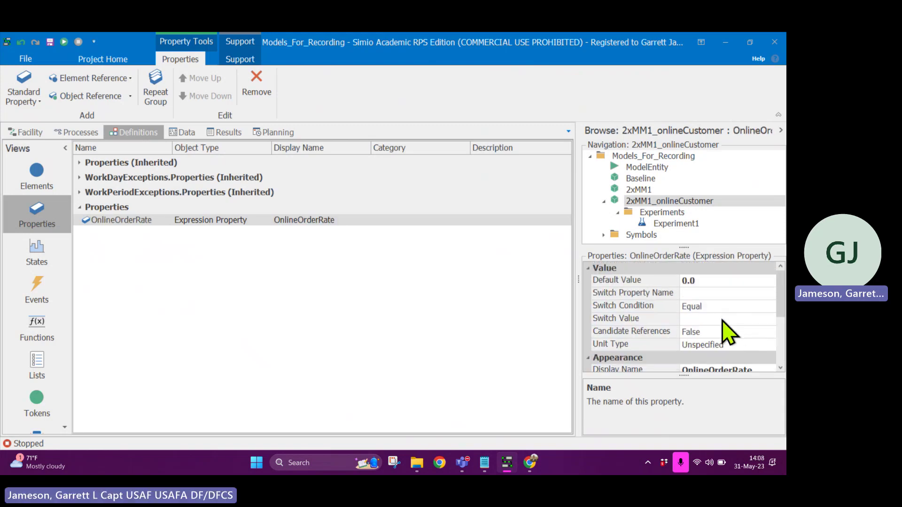
click(721, 281)
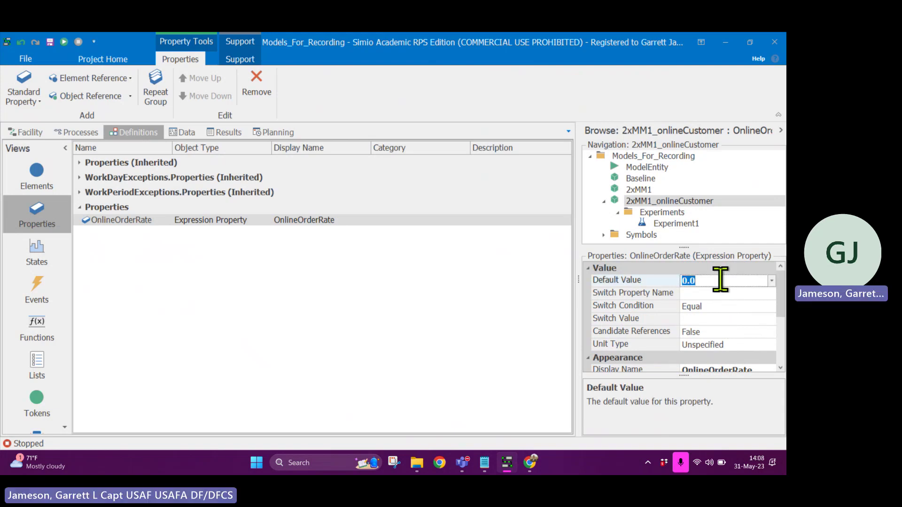
click(771, 282)
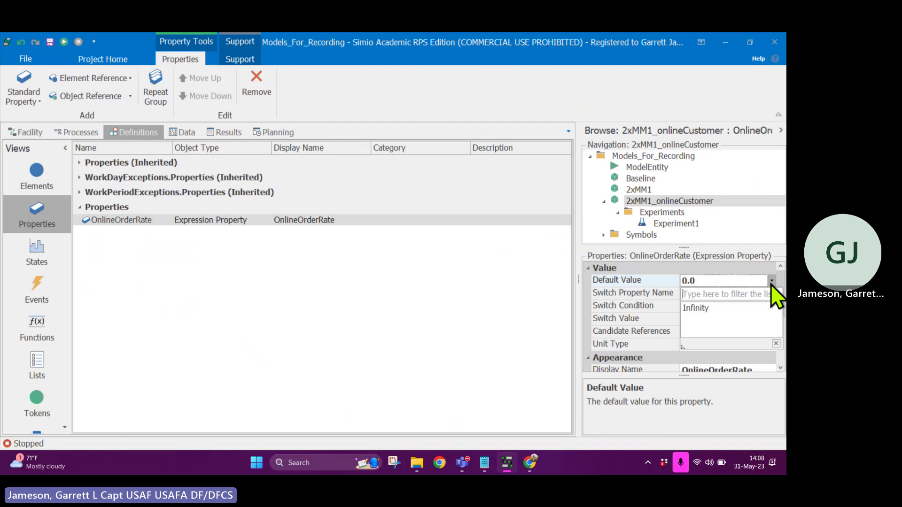
text(rand)
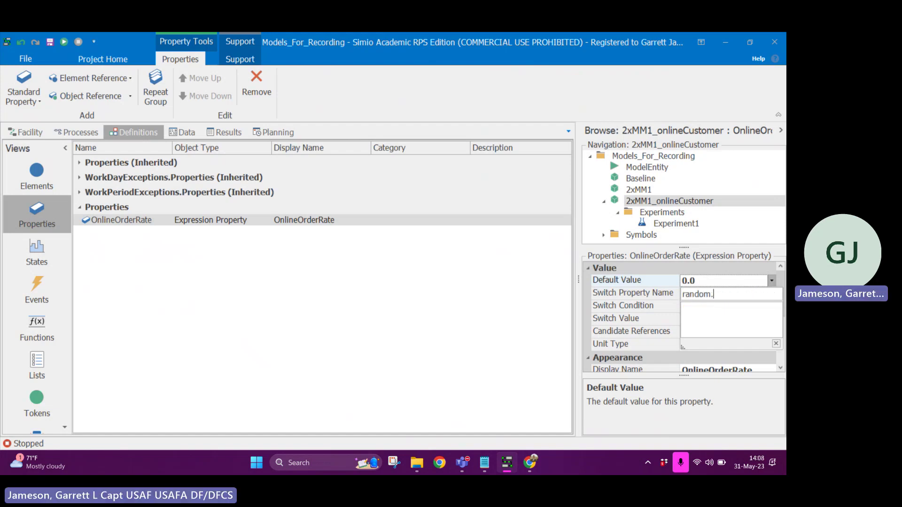
text(om.exponential(5))
key(BackSpace)
key(BackSpace)
key(BackSpace)
key(BackSpace)
key(BackSpace)
key(BackSpace)
key(BackSpace)
key(BackSpace)
key(BackSpace)
key(BackSpace)
key(BackSpace)
key(BackSpace)
key(BackSpace)
key(BackSpace)
key(BackSpace)
key(BackSpace)
key(BackSpace)
key(BackSpace)
key(BackSpace)
key(BackSpace)
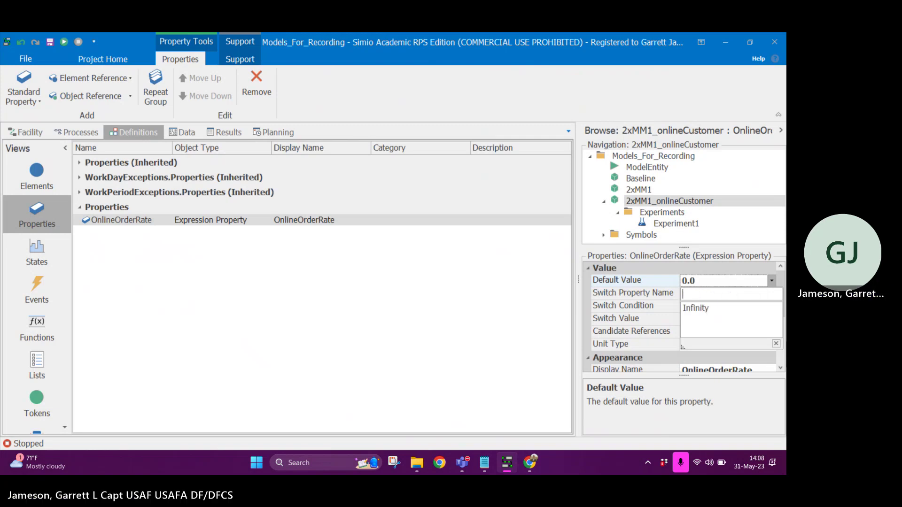
key(Return)
click(476, 350)
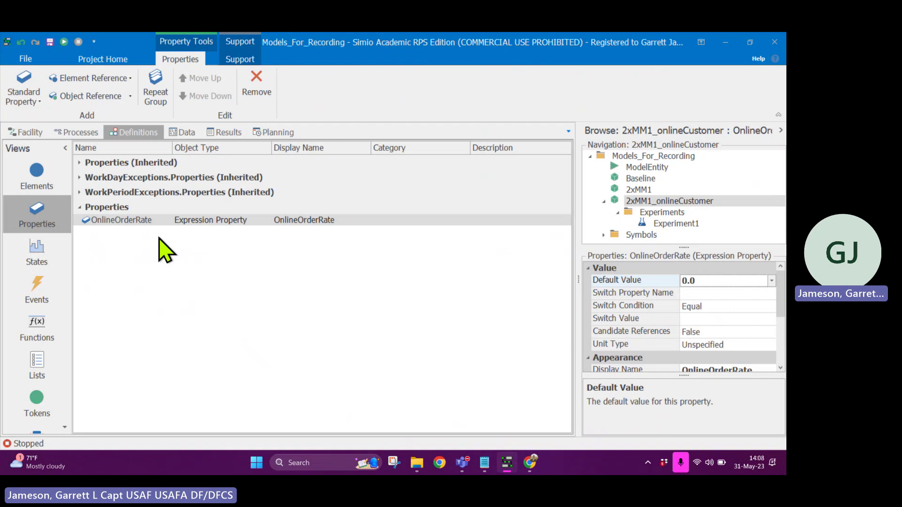
click(665, 224)
Open Experiment1 and set Scenario1's OnlineOrderRate to Random.Exponential(5)
double_click(664, 224)
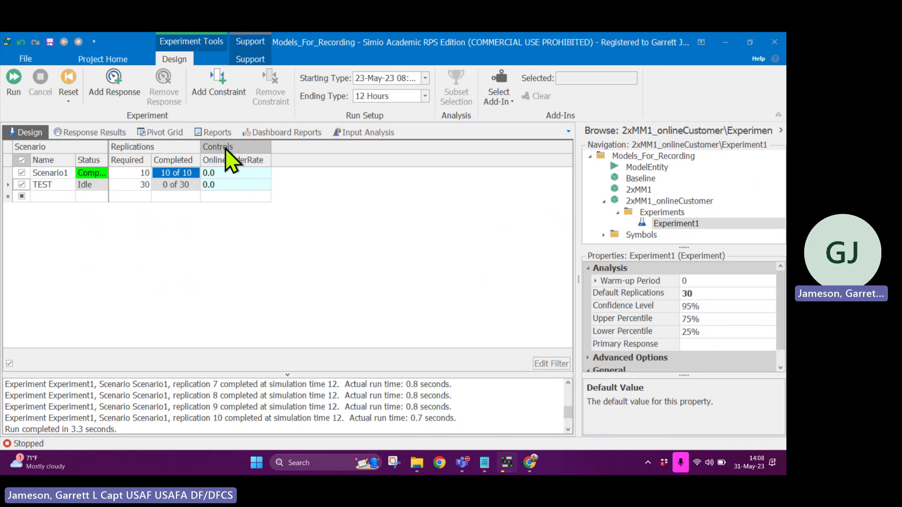
click(229, 173)
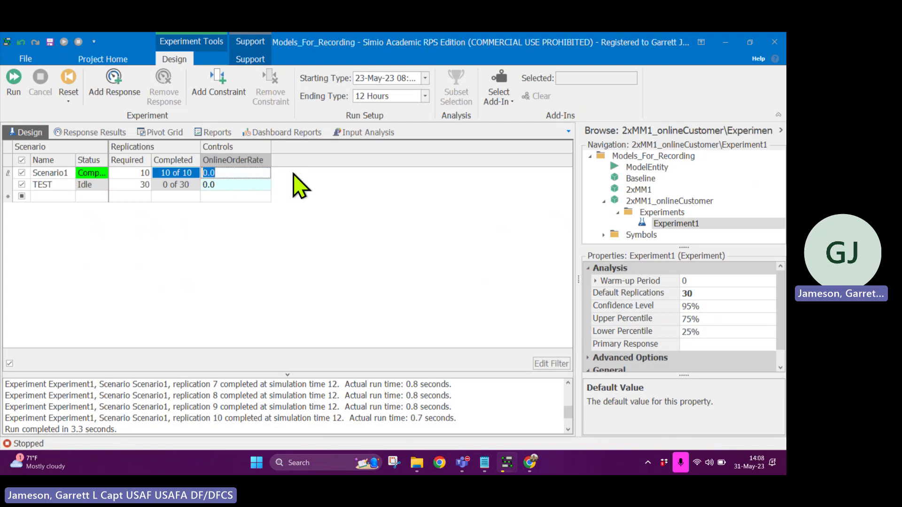
text(Random)
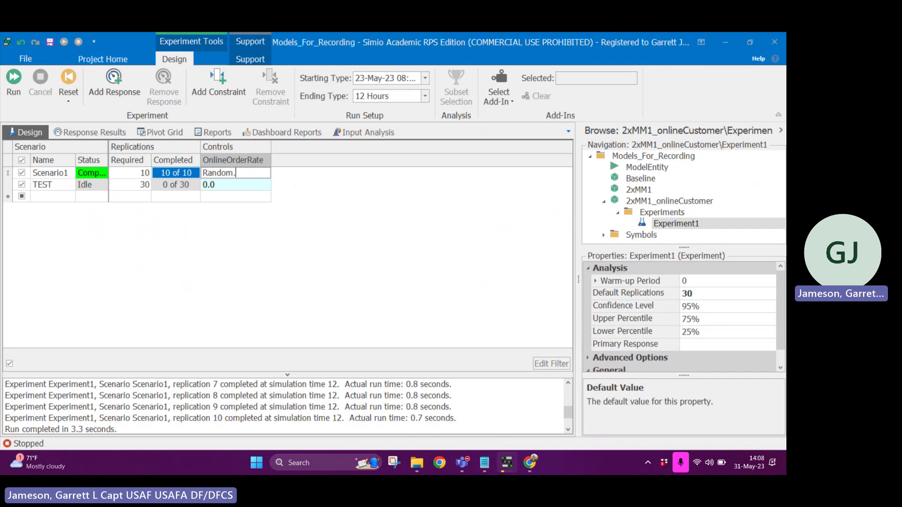
text(.Exponential()
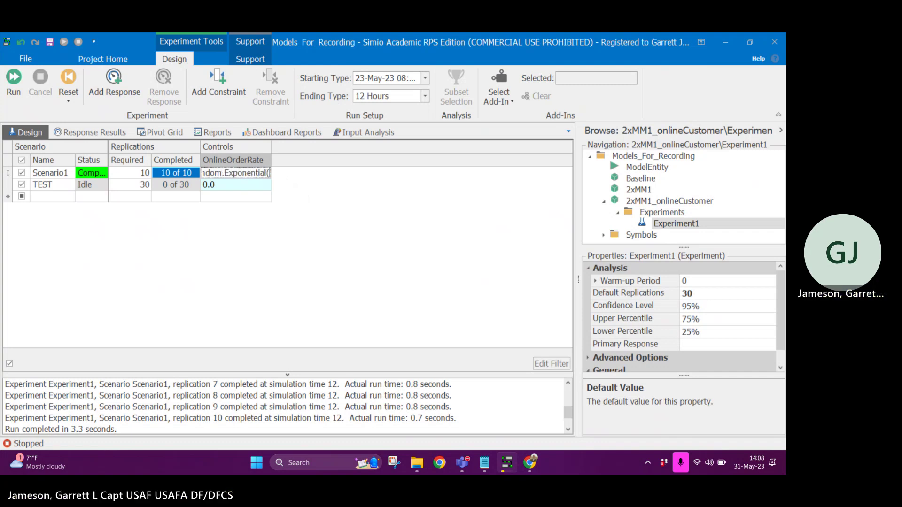
text(5))
key(Return)
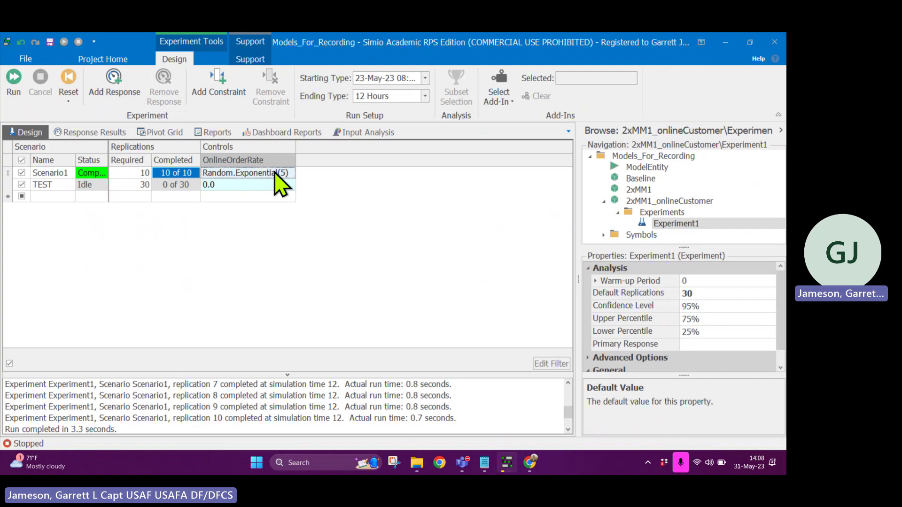
Set the TEST scenario's OnlineOrderRate to Random.Exponential(3)
click(254, 183)
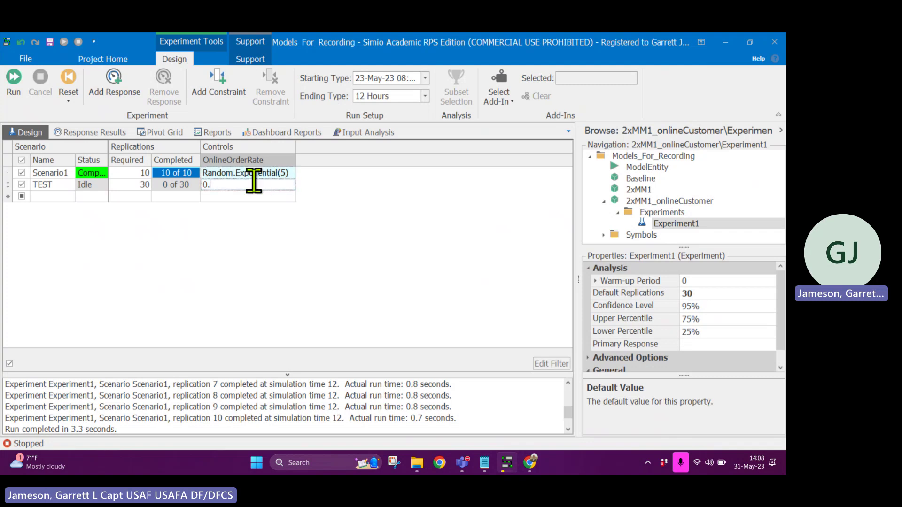
key(BackSpace)
key(BackSpace)
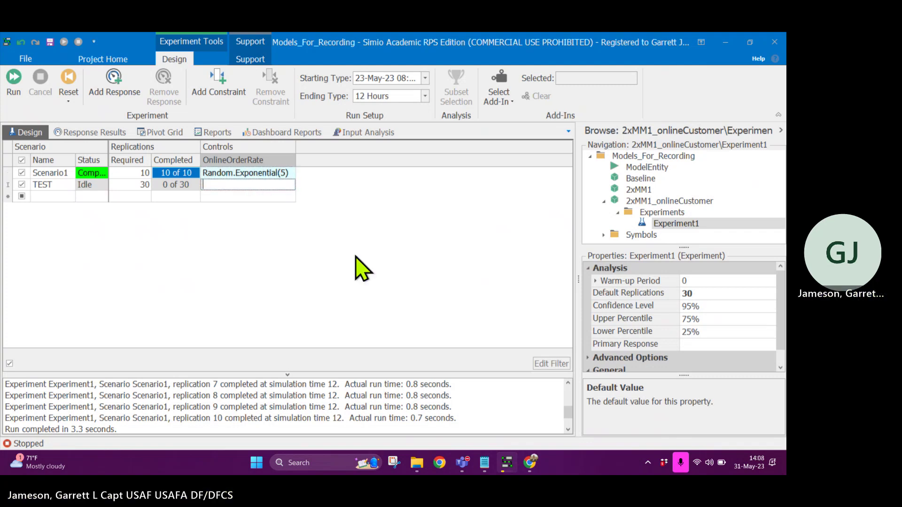
text(Rando)
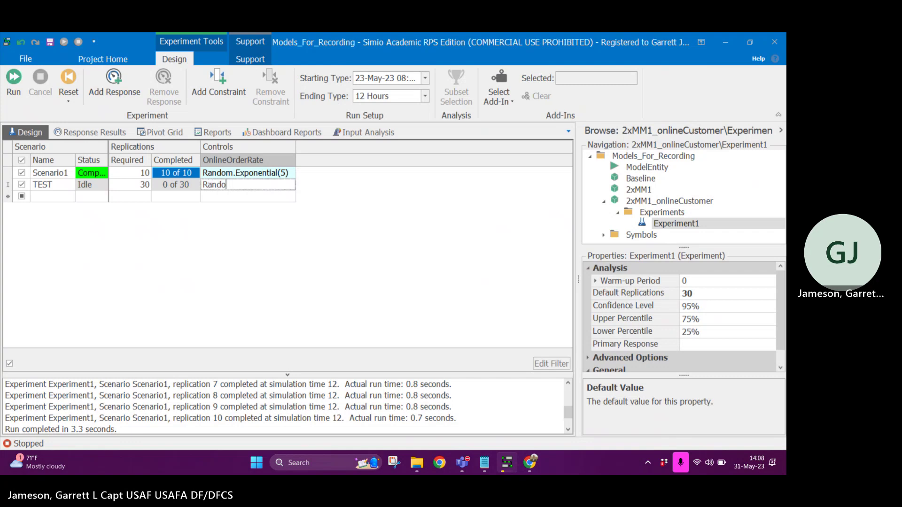
text(m.Exponential(3)
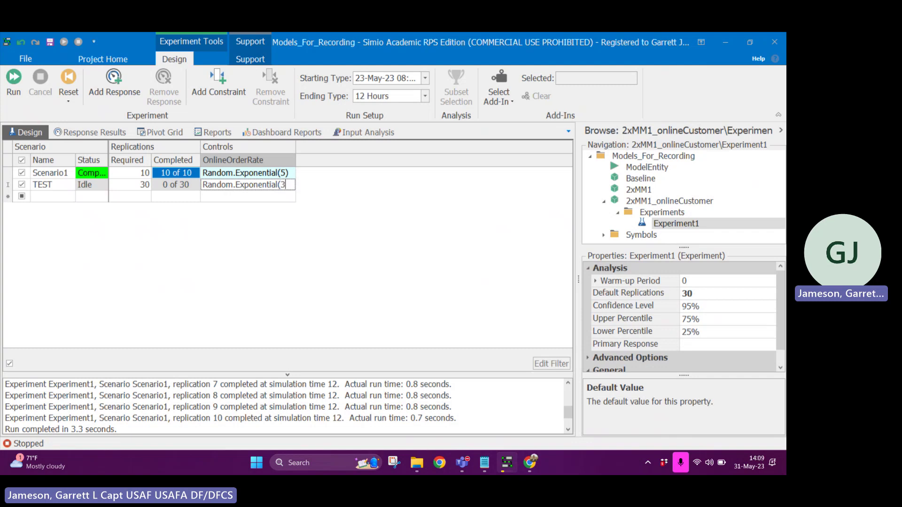
click(354, 266)
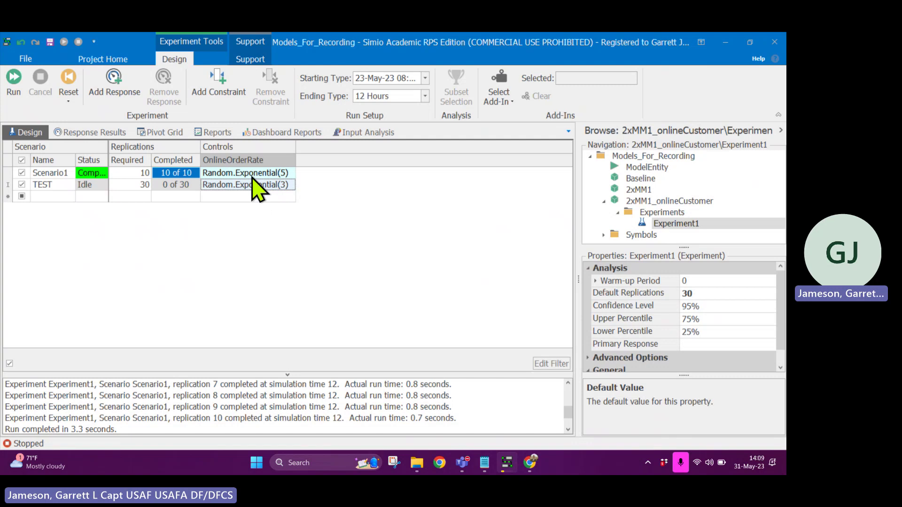
Switch from Experiment1 back to the 2xMM1_onlineCustomer model
click(646, 201)
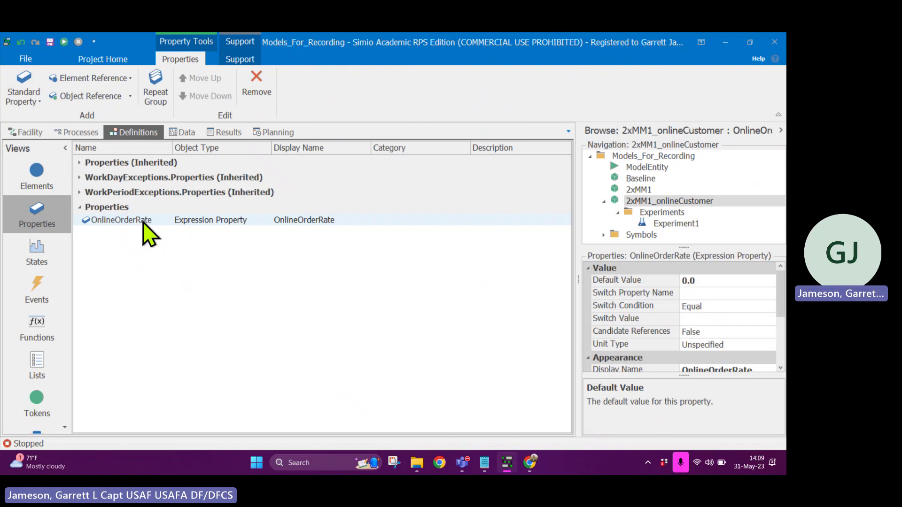
In the Facility view, set OnlineSource's Time Offset units to Seconds
click(29, 133)
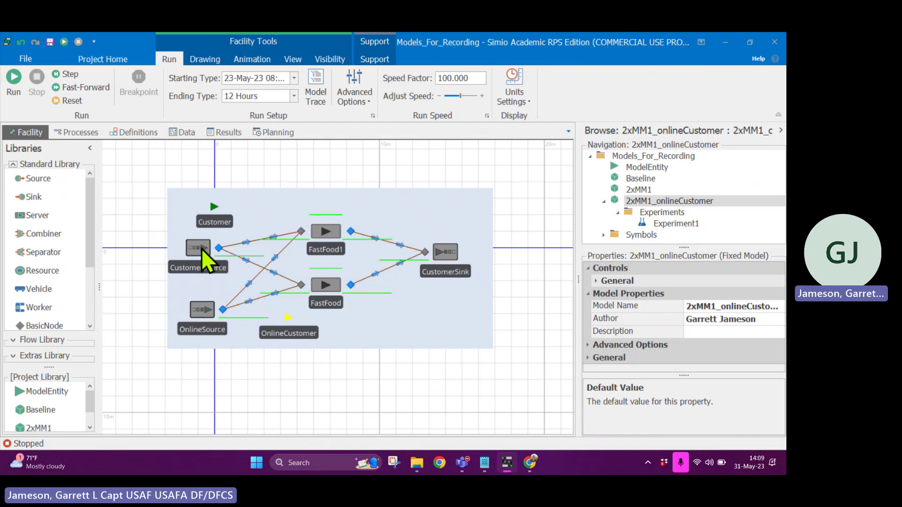
click(199, 310)
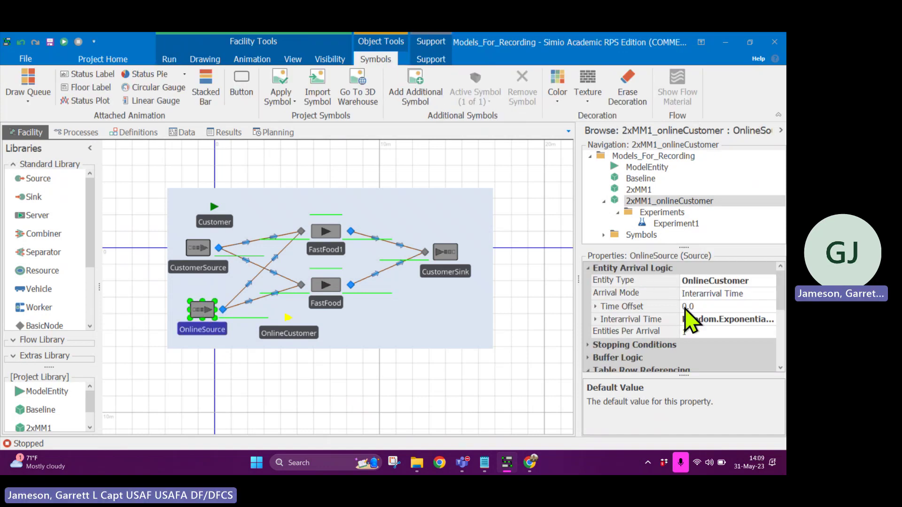
double_click(723, 309)
click(719, 319)
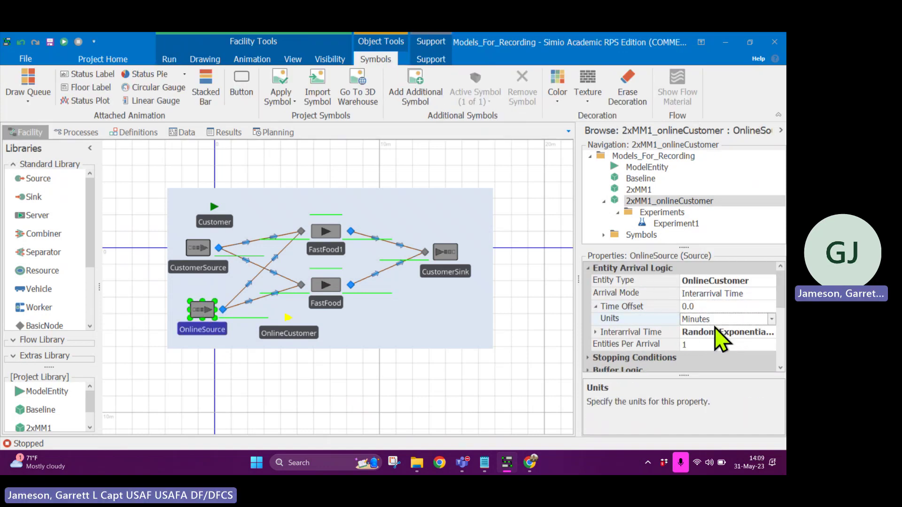
click(729, 333)
scroll(776, 335, down, 5)
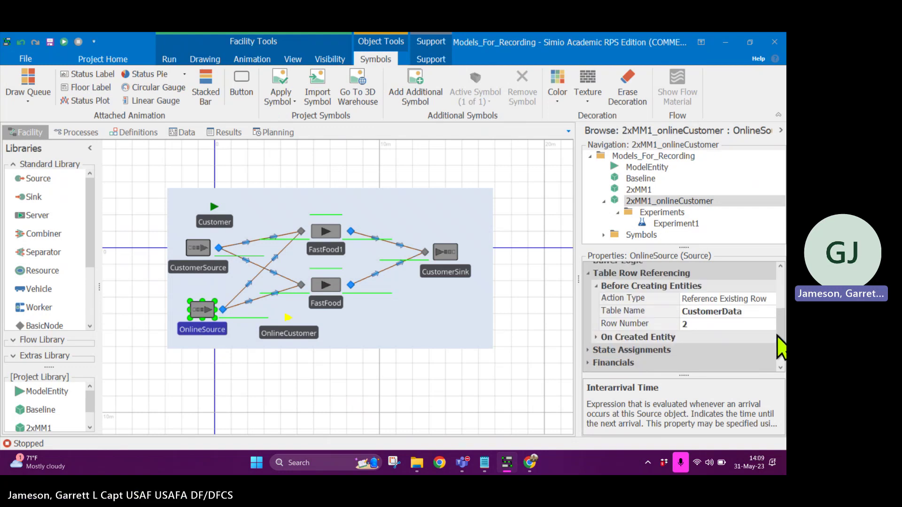
scroll(670, 328, up, 5)
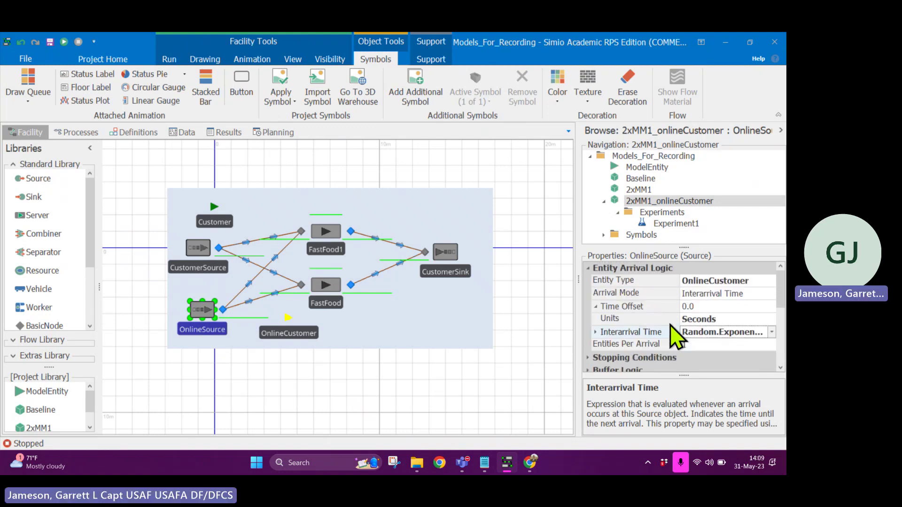
Set OnlineSource's Interarrival Time to the OnlineOrderRate property
click(771, 332)
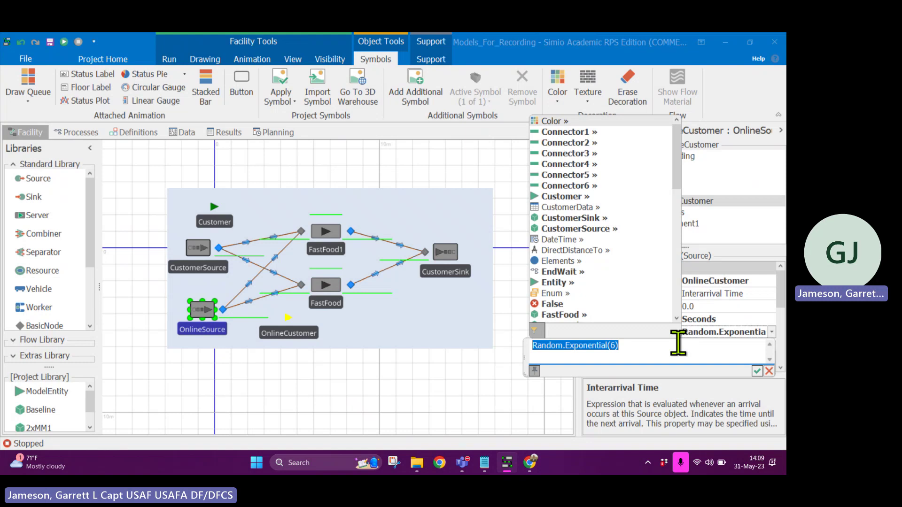
text(onl)
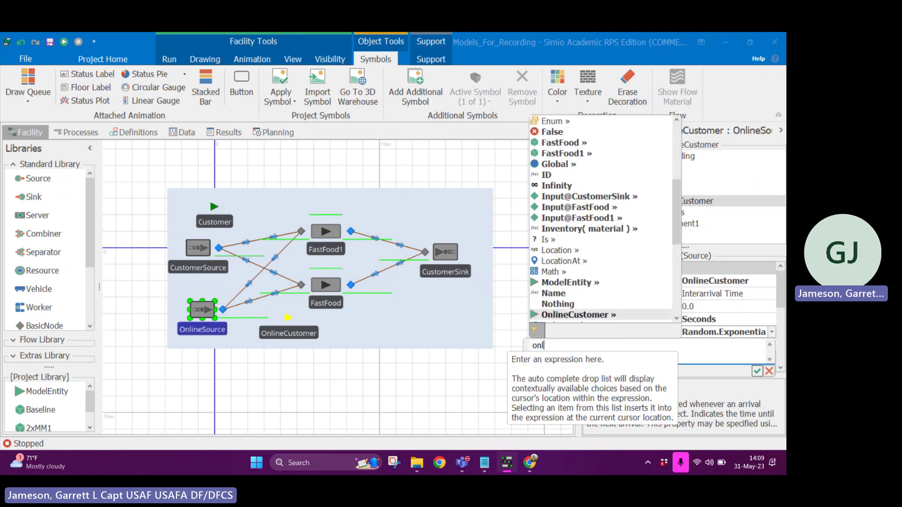
text(ineor)
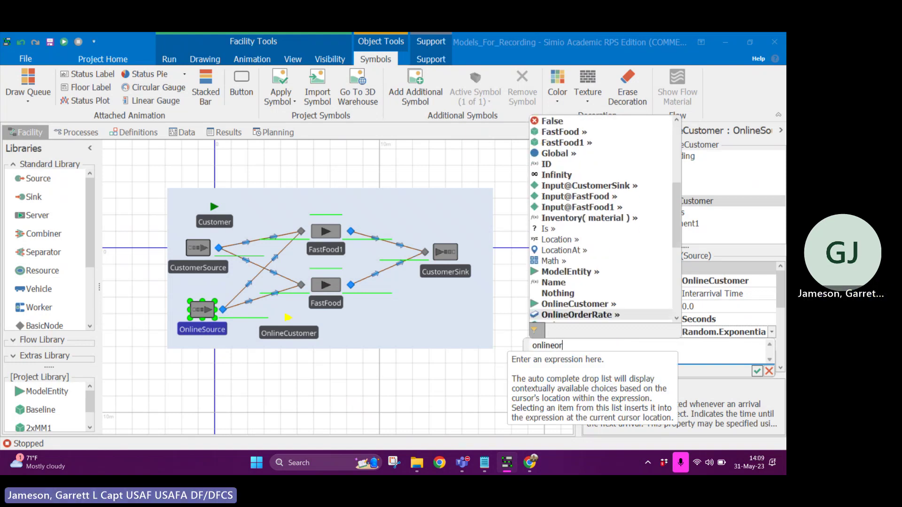
key(Return)
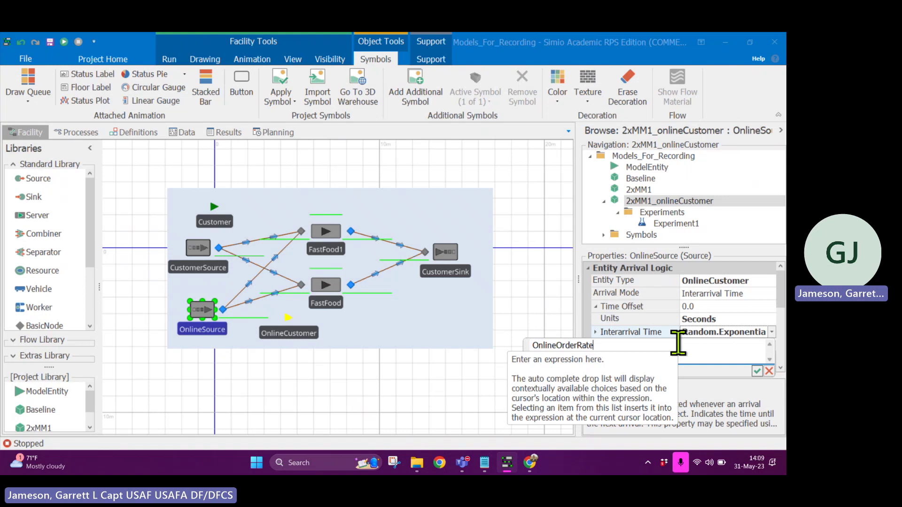
key(Return)
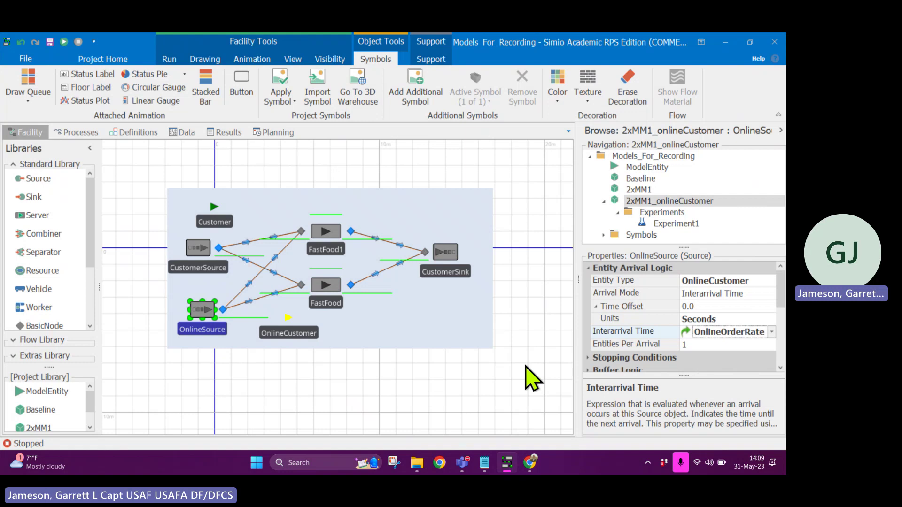
Check 2xMM1_onlineCustomer's property definitions, then reopen Experiment1's grid with Scenario1 and TEST
double_click(675, 223)
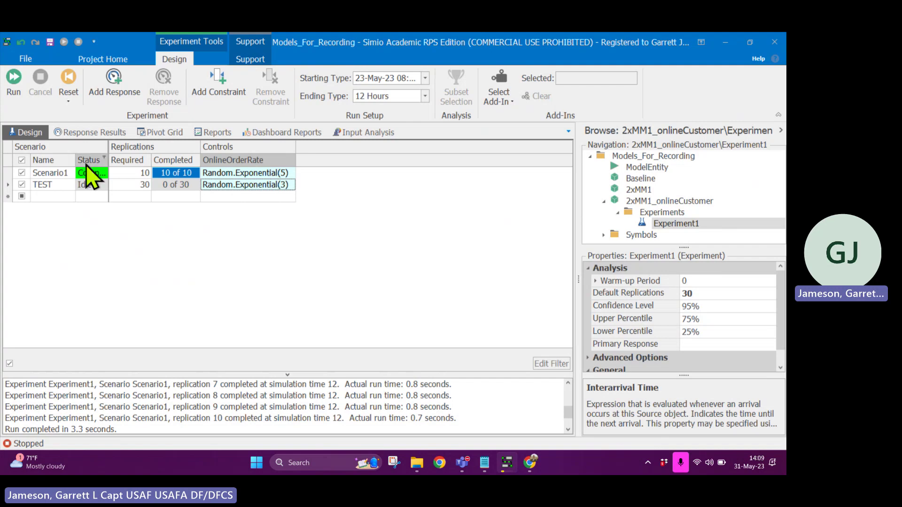
double_click(663, 202)
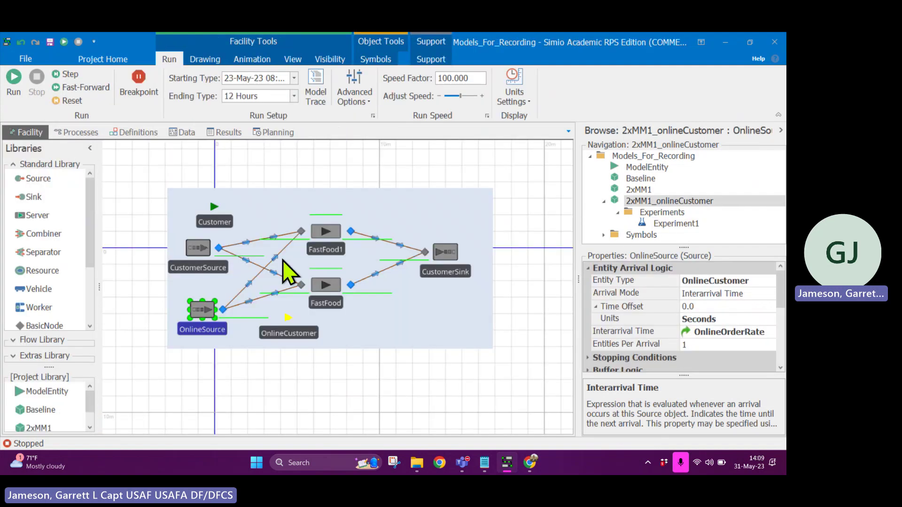
click(134, 132)
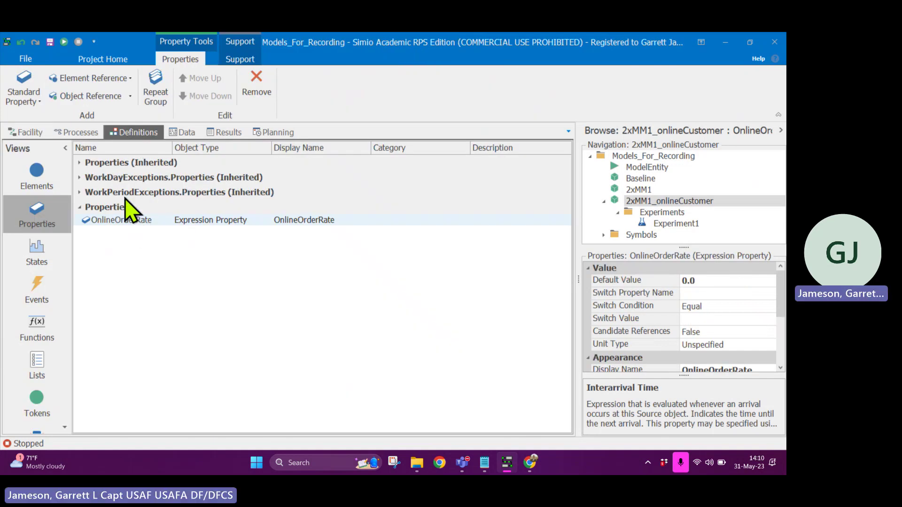
click(29, 132)
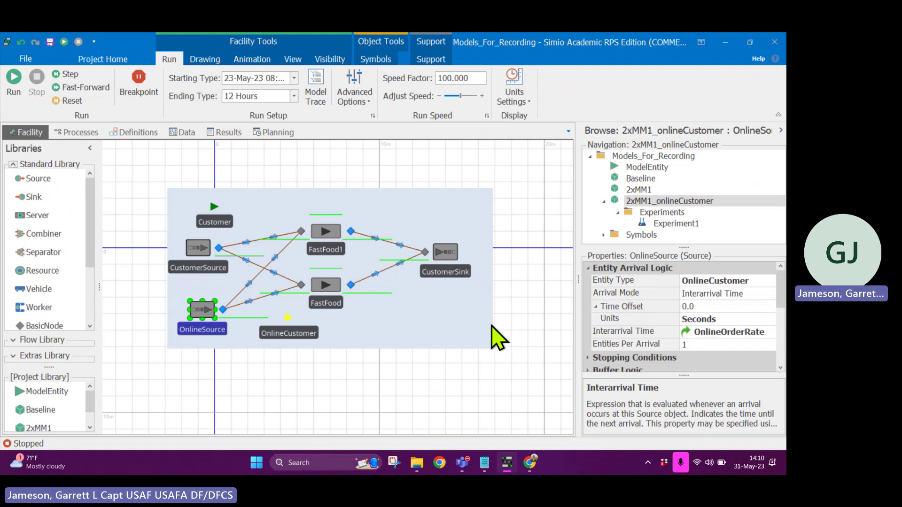
double_click(676, 225)
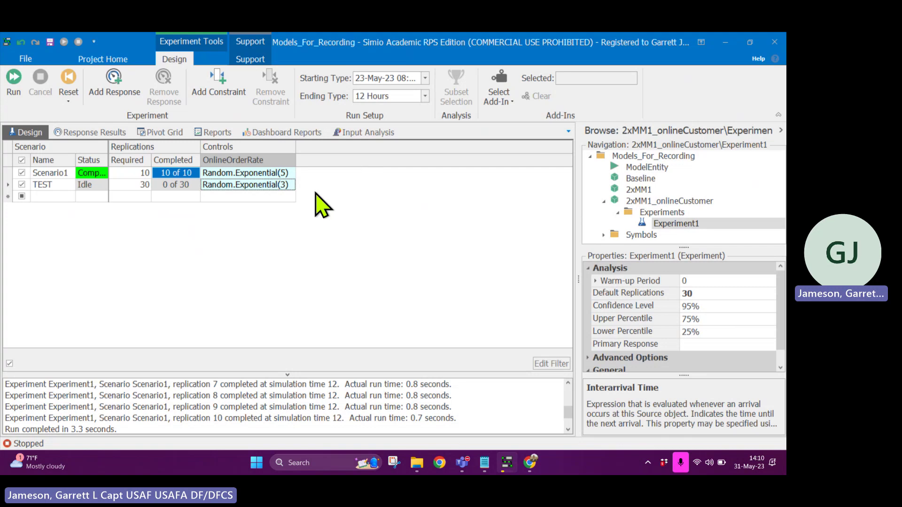
Add a response named WaitTime with expression TimeWaitStat and unit type Time
click(125, 95)
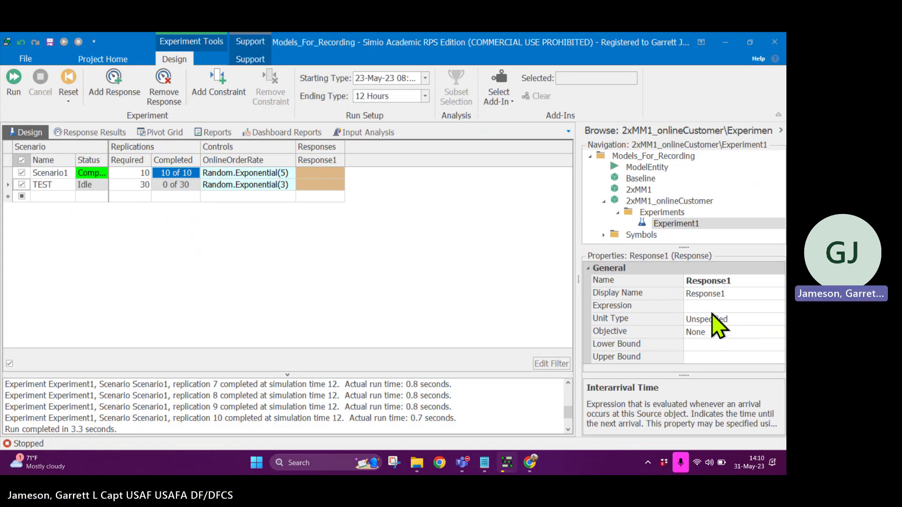
click(747, 281)
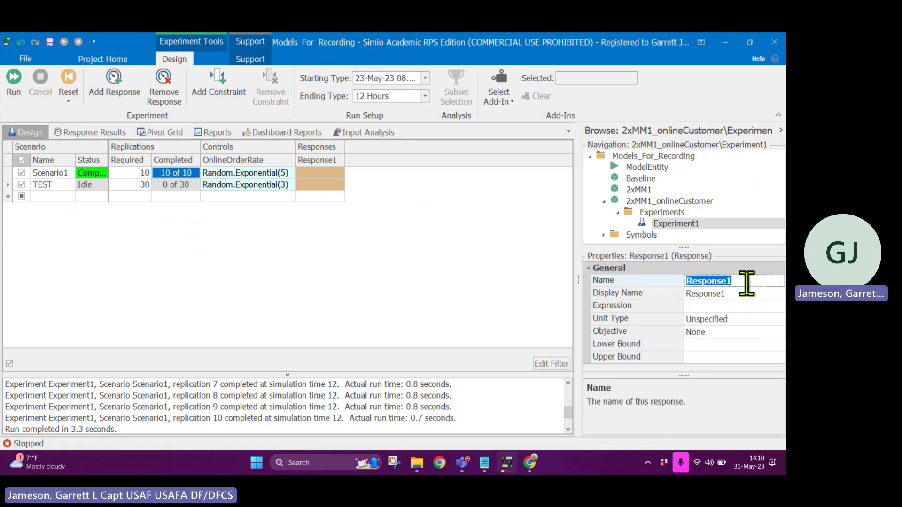
text(Wait)
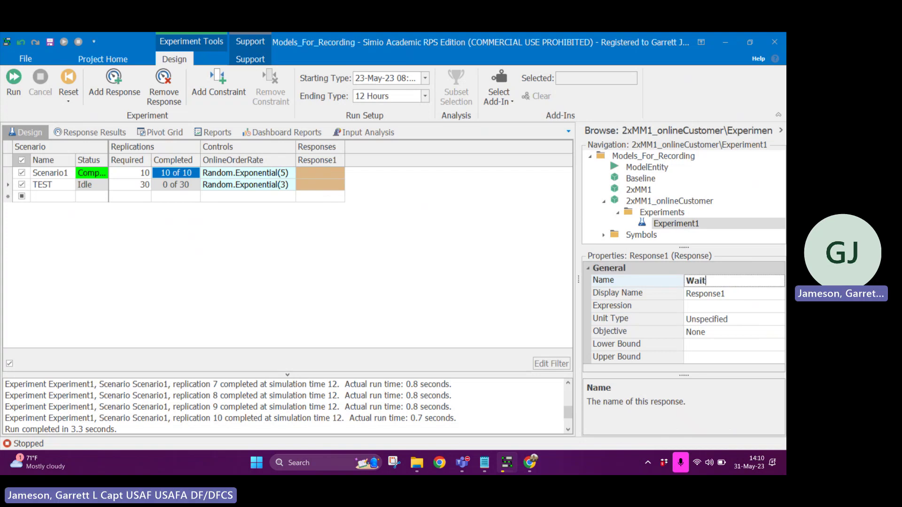
text(Time)
key(Return)
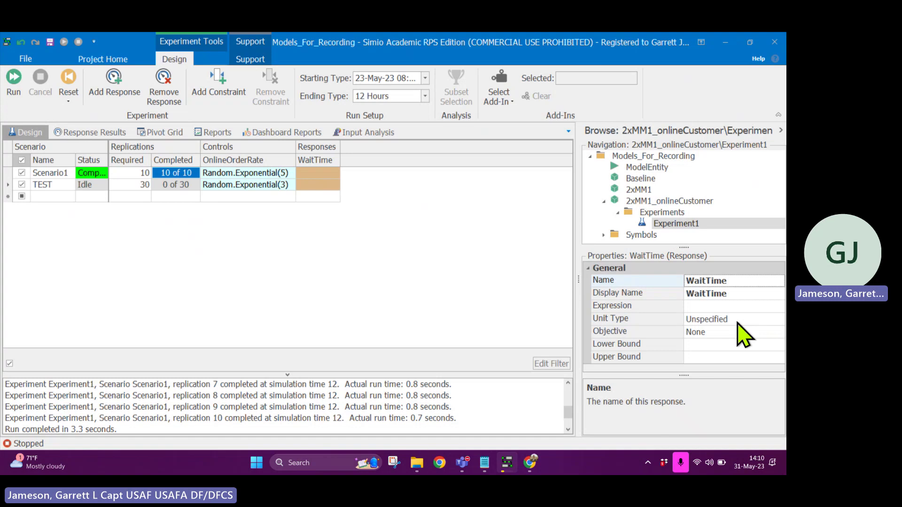
click(716, 305)
click(779, 308)
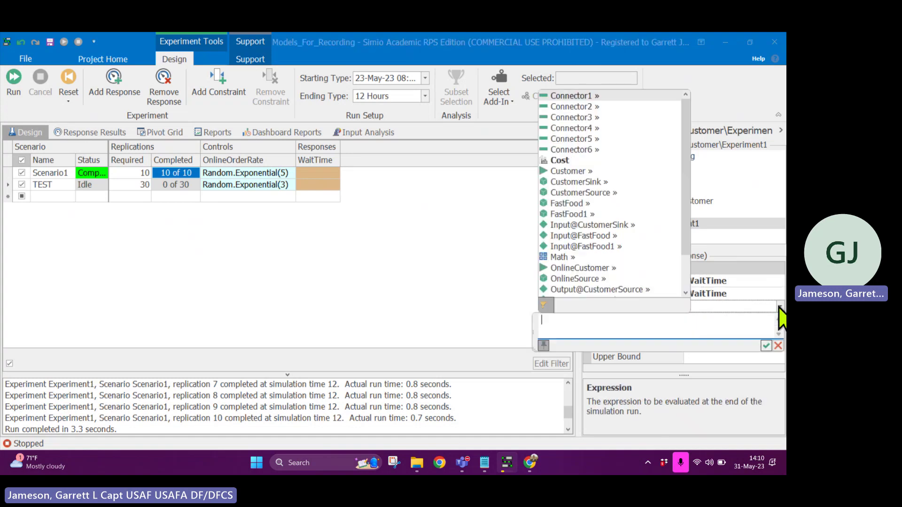
text(time)
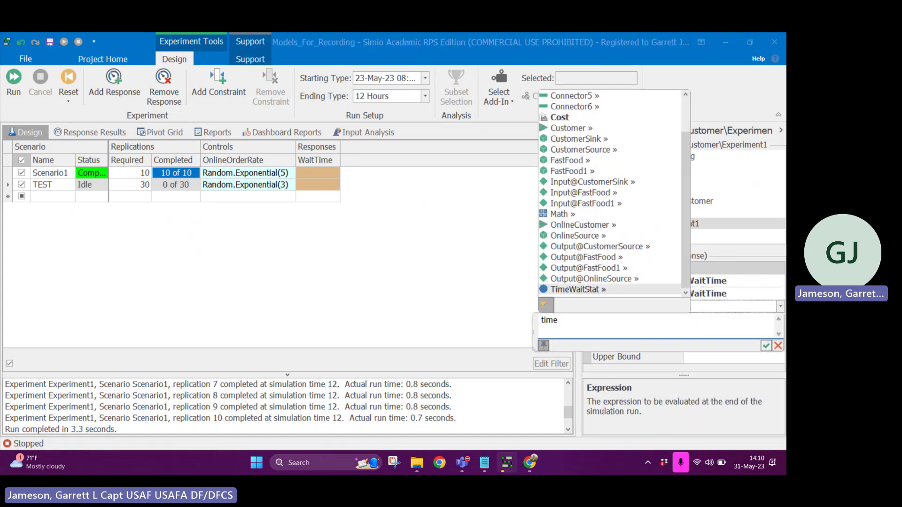
key(Return)
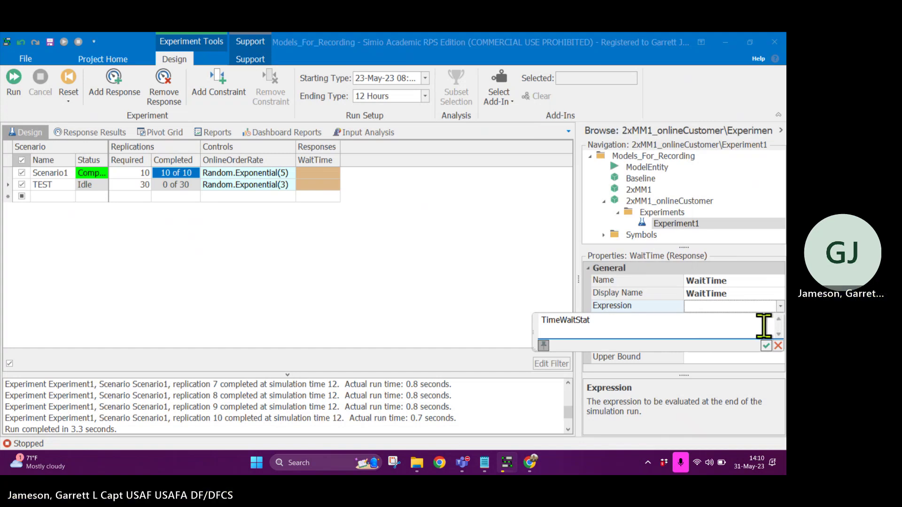
click(767, 346)
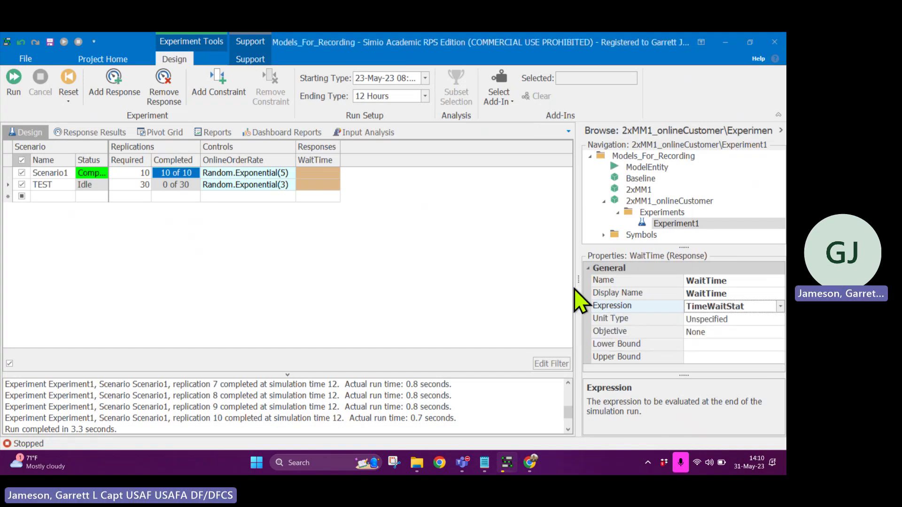
click(729, 319)
click(723, 342)
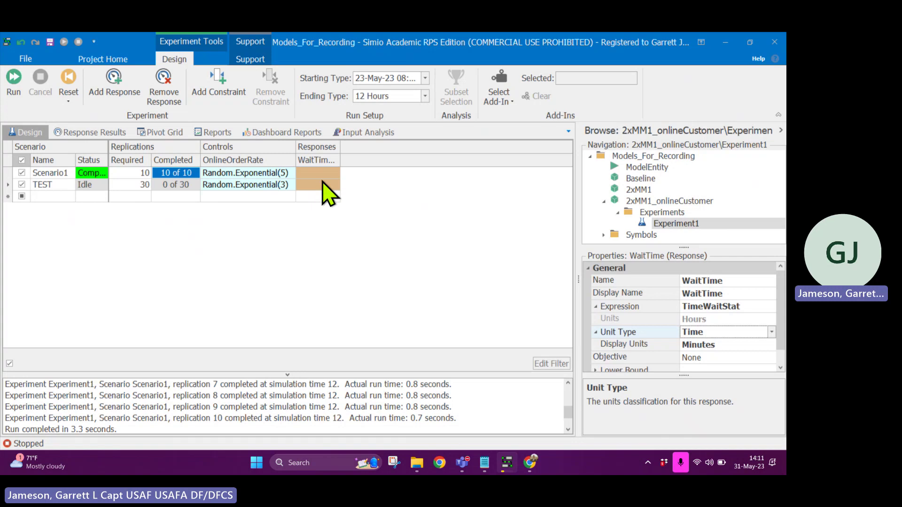
Show Experiment1's own properties and bring up the Select Add-In list on the Design ribbon
click(368, 190)
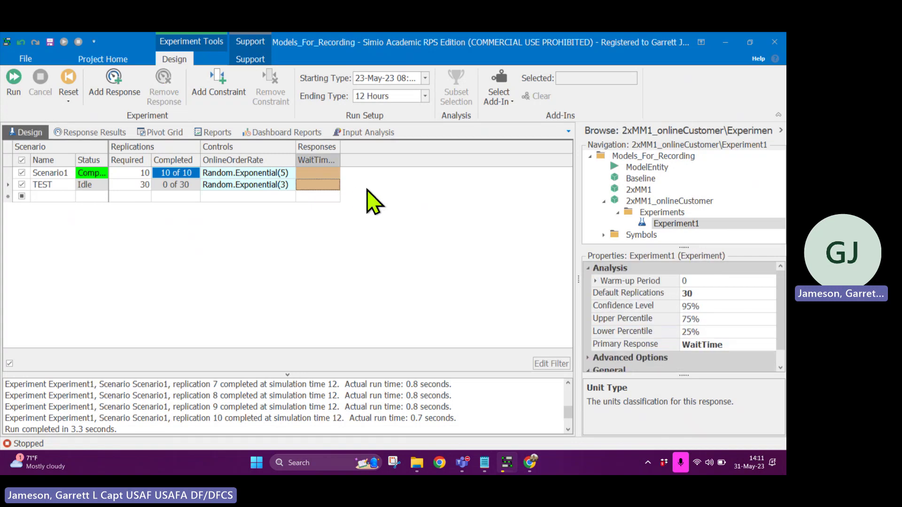
scroll(660, 337, down, 1)
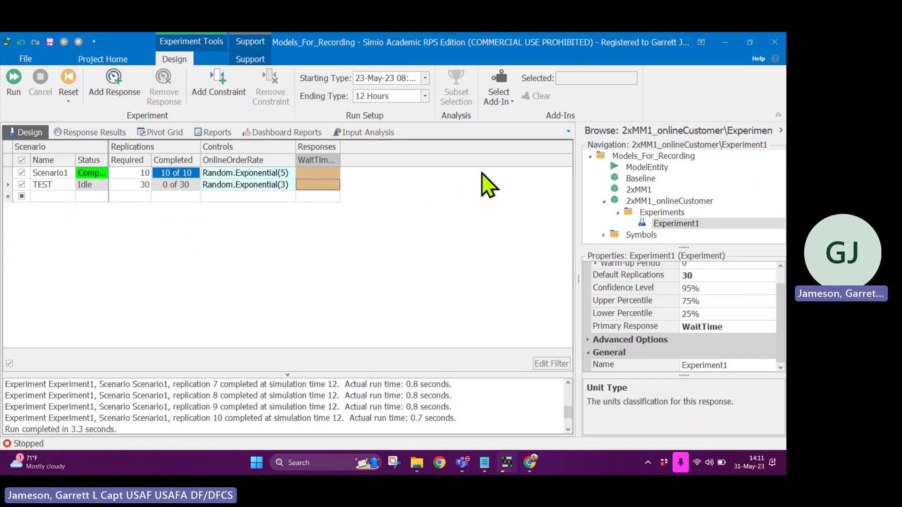
click(507, 103)
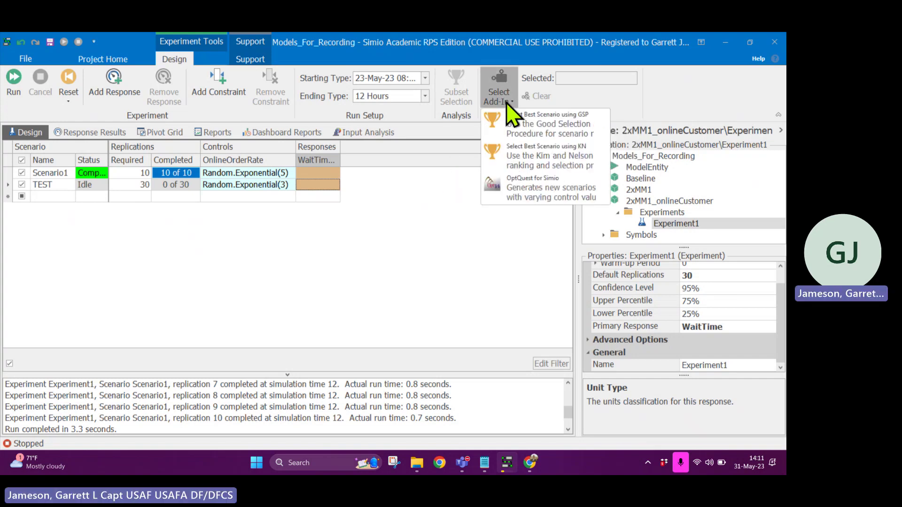
Apply OptQuest for Simio, giving 6–20 replications and 300 maximum scenarios
click(521, 190)
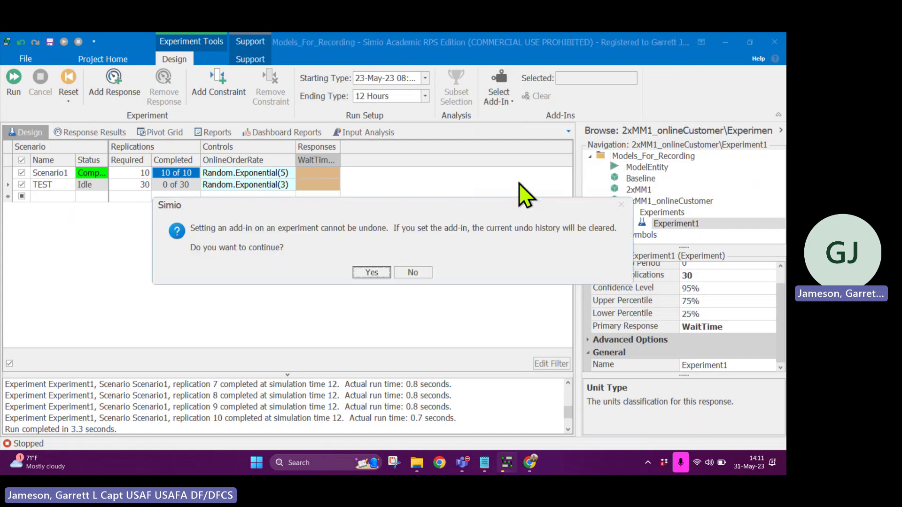
click(371, 272)
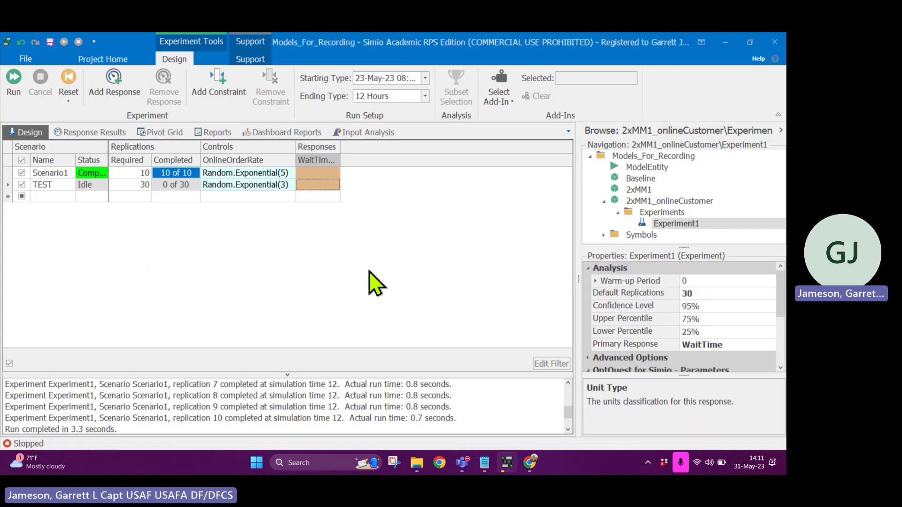
scroll(679, 324, down, 4)
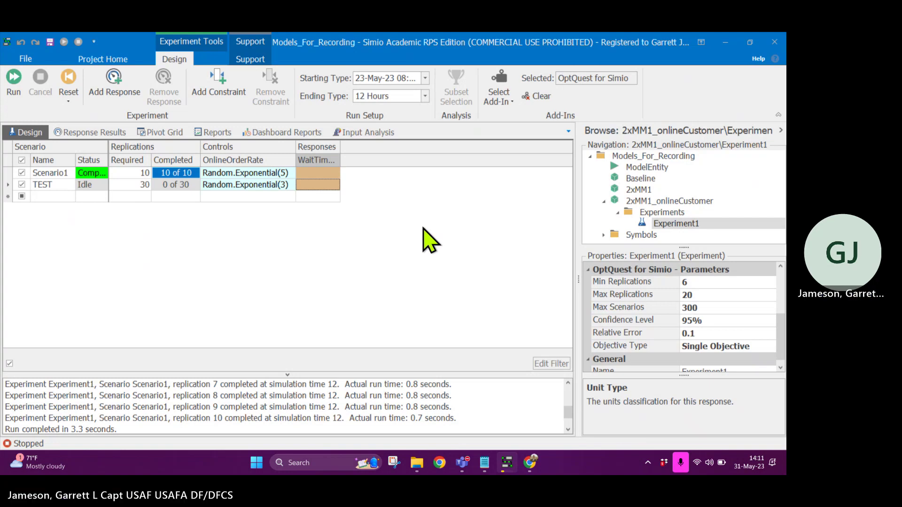
Expand Advanced Options to review Replication Runner InProcess and Generate Statistics True beside the OptQuest parameters
scroll(703, 334, down, 1)
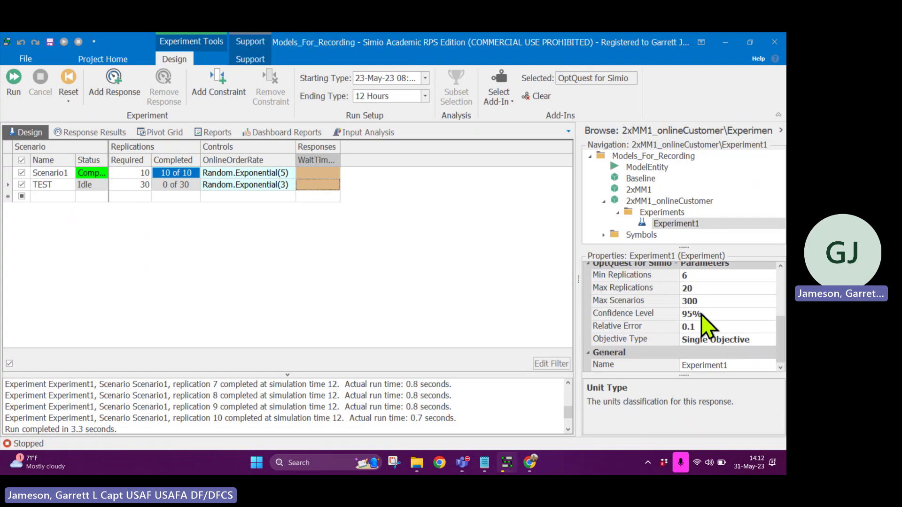
scroll(701, 314, up, 1)
scroll(700, 314, up, 1)
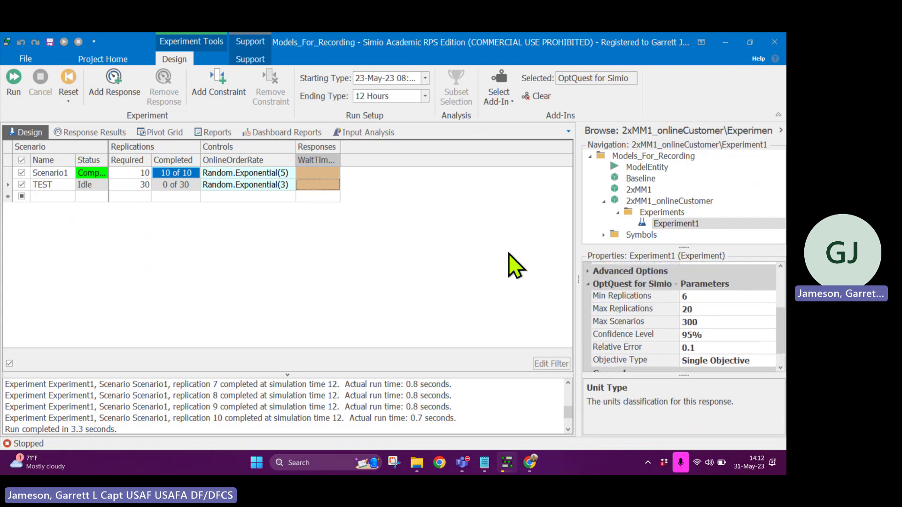
scroll(665, 342, up, 1)
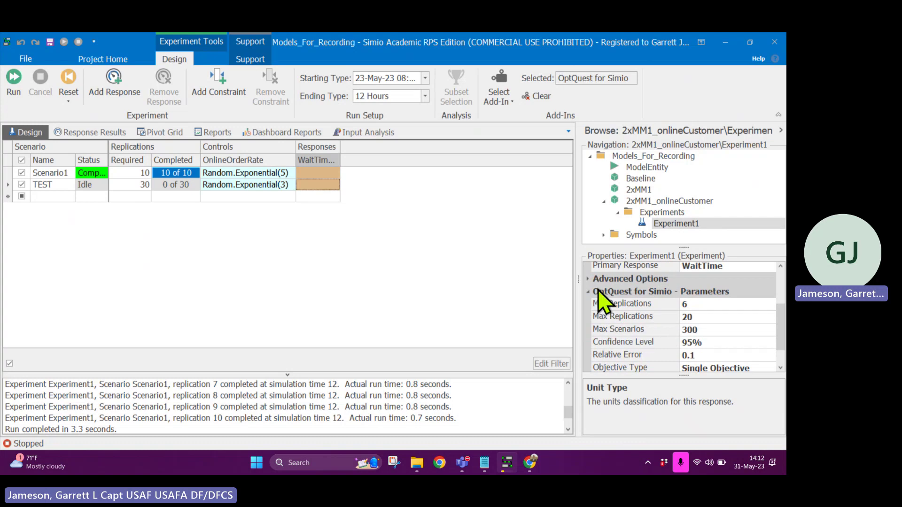
click(588, 279)
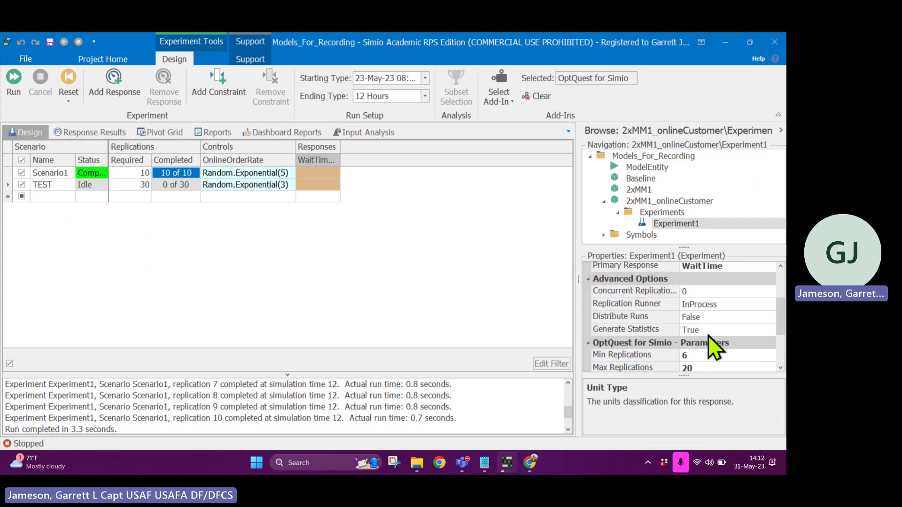
scroll(714, 348, down, 3)
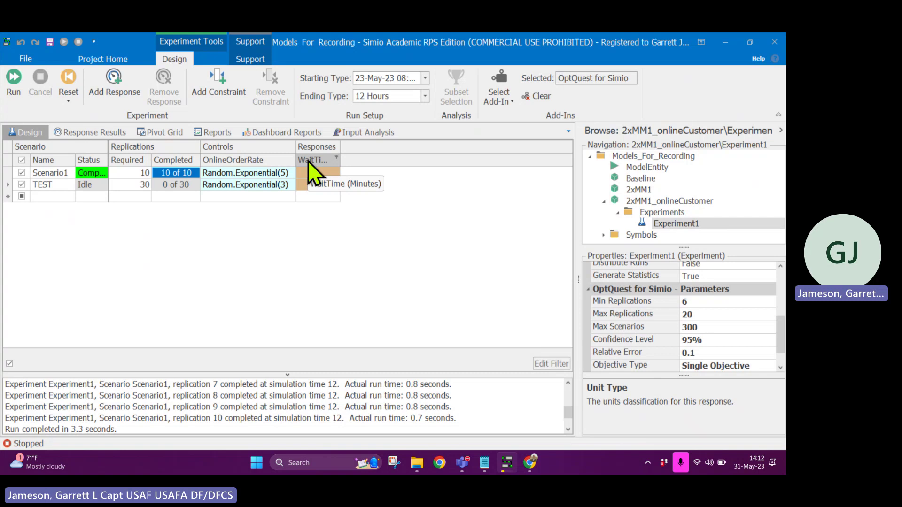
click(417, 207)
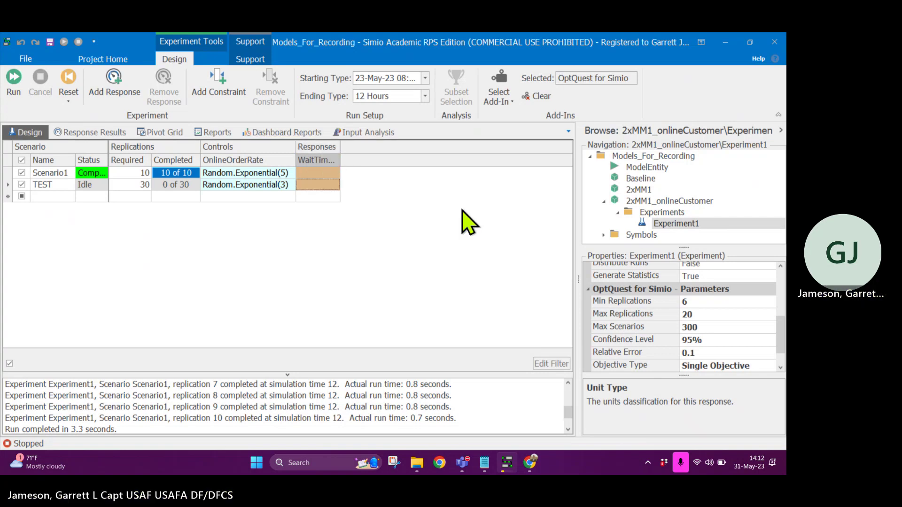
scroll(697, 332, up, 4)
scroll(697, 332, down, 4)
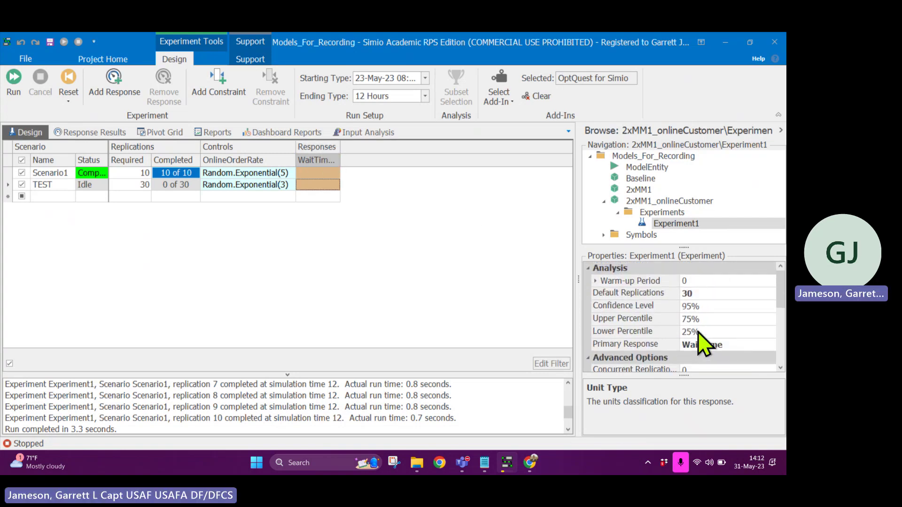
scroll(698, 332, down, 3)
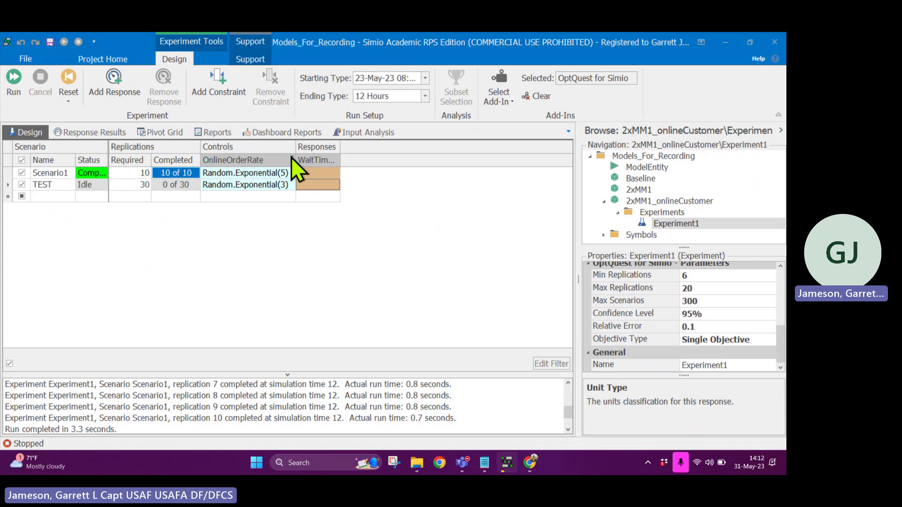
Show 2xMM1_onlineCustomer's Definitions, where OnlineOrderRate is an Expression property defaulting to 0.0
click(688, 202)
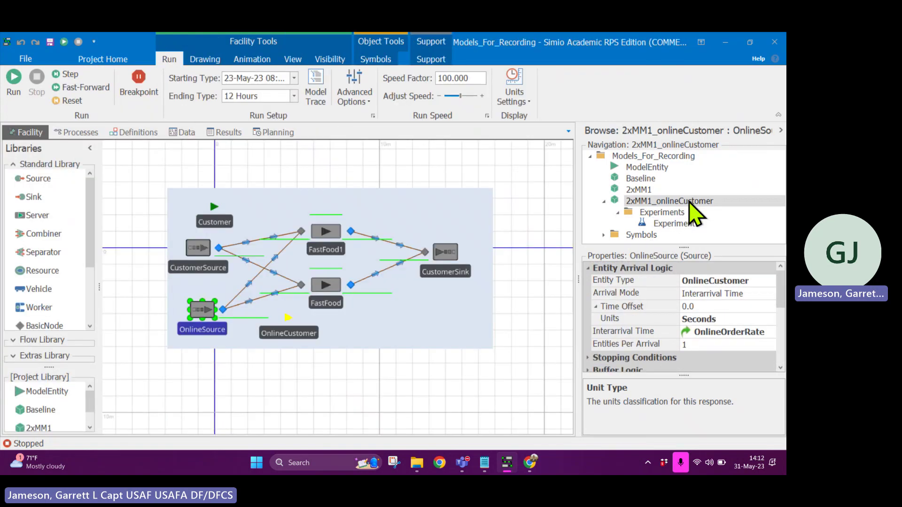
click(140, 133)
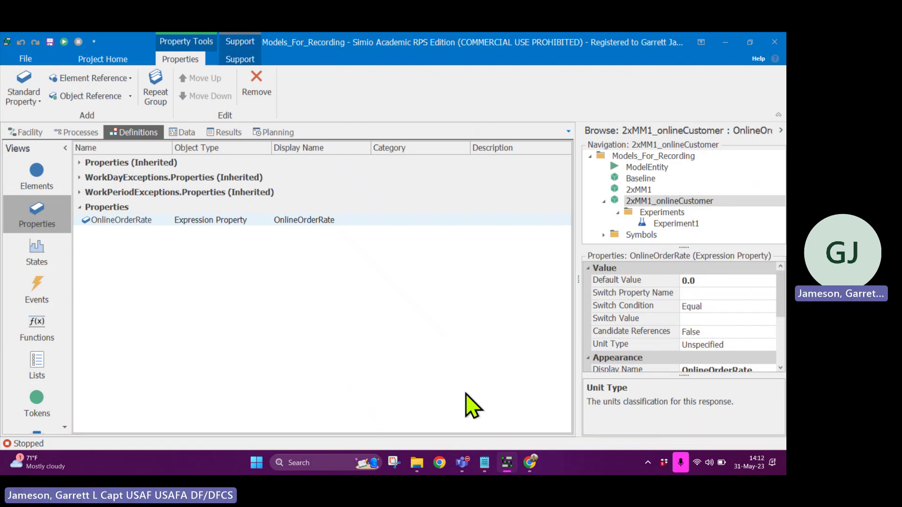
mouse_move(467, 468)
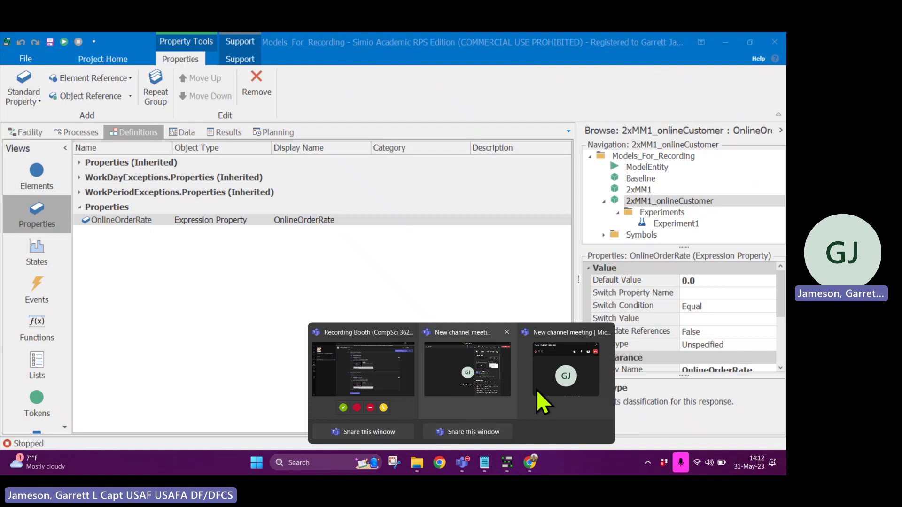